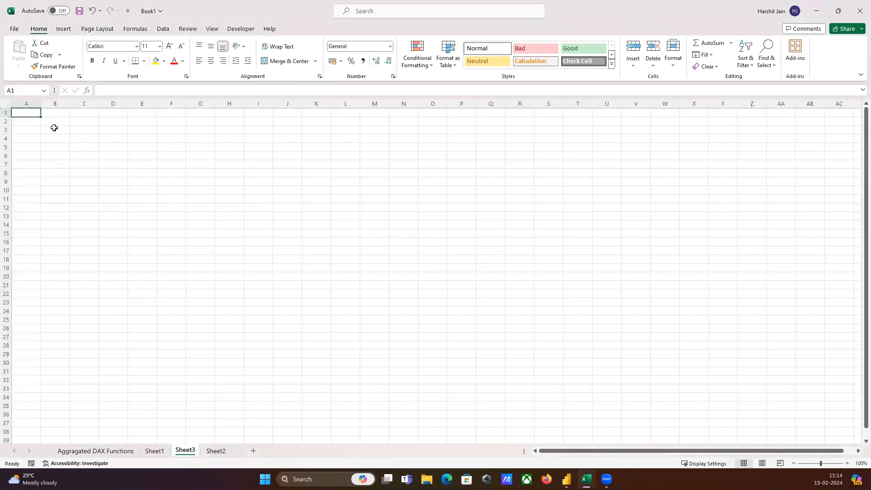
Step: Enter the heading Total Quantity in cell B2 with the values 1 to 6 in the cells below it
click(48, 122)
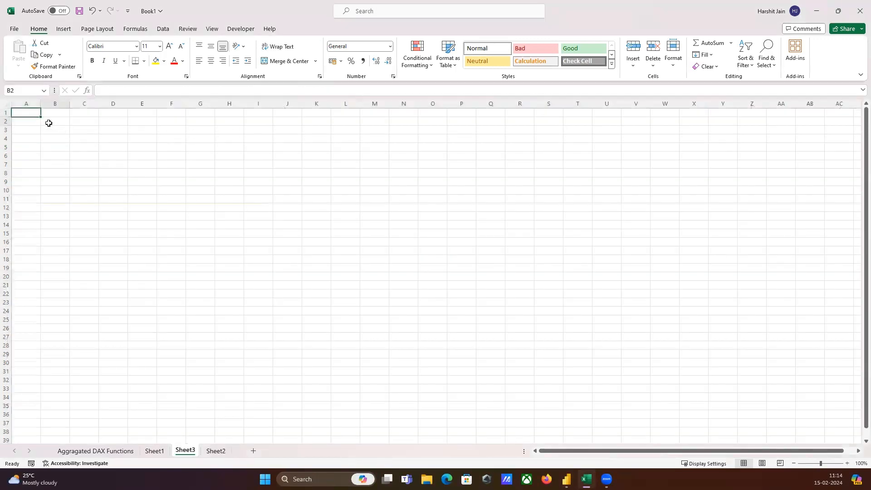
text(Total)
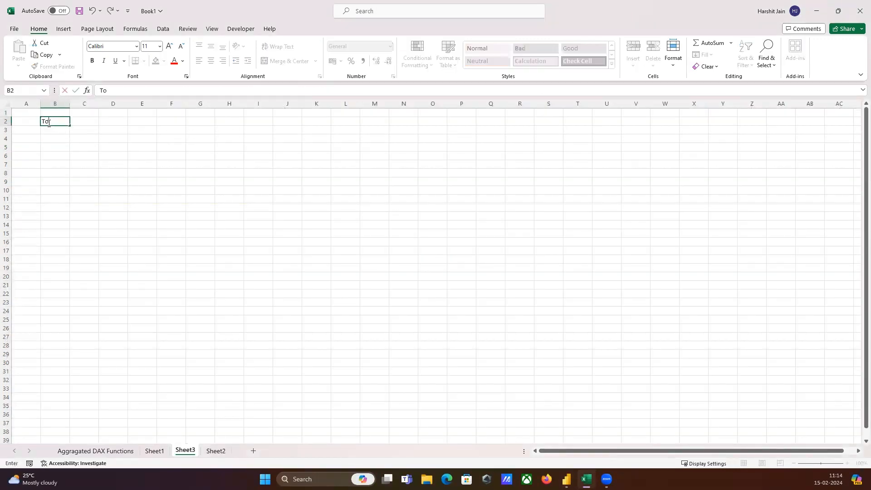
text( Quantity)
click(331, 156)
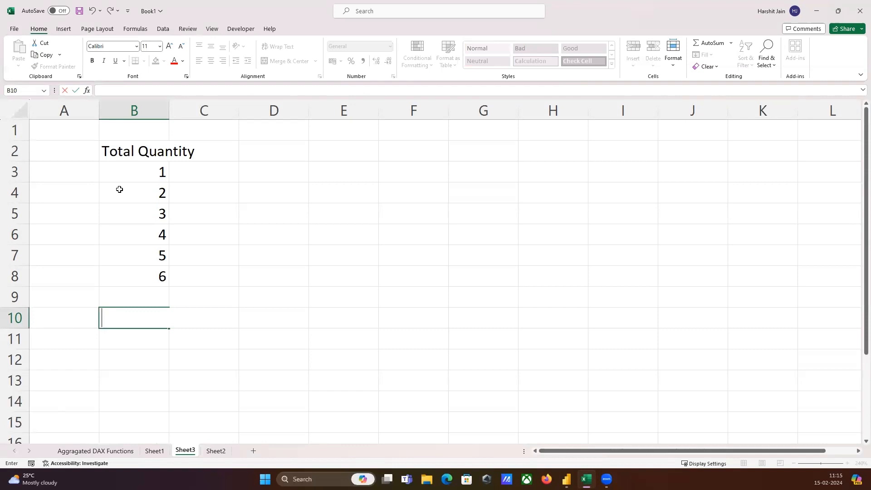
Step: Review the quantities in B3:B8 and enter their product, 720, in cell B10
drag(160, 171, 137, 272)
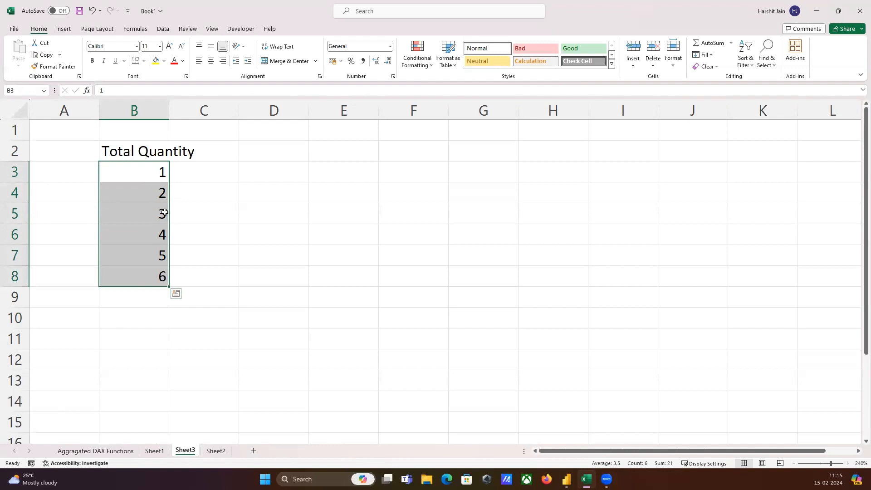
click(133, 316)
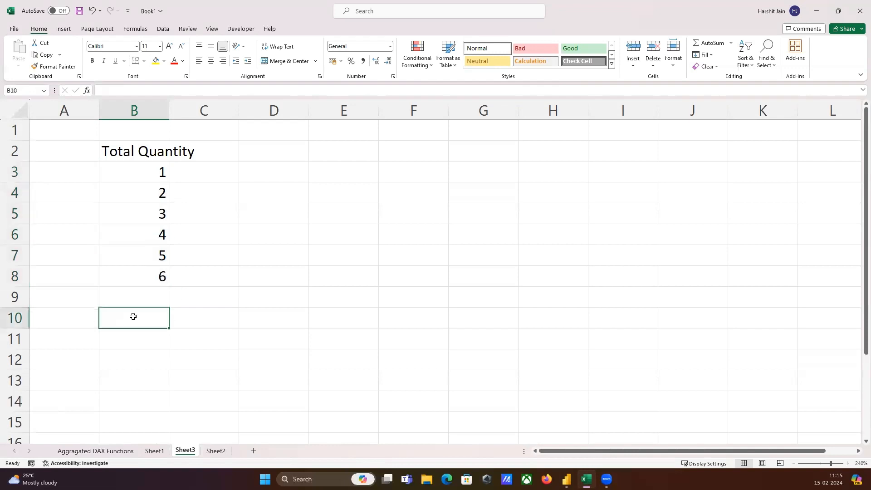
text(720)
key(Return)
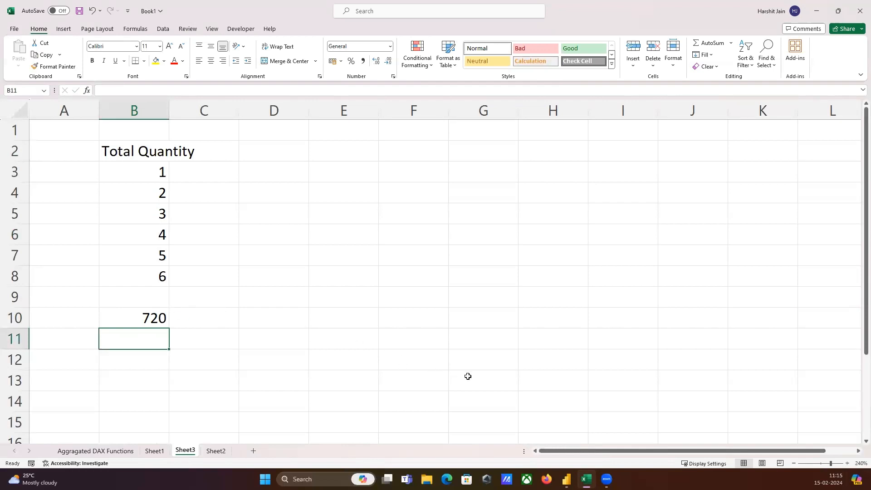
Step: Switch to the Power BI report and look across all columns of the sales table on the PRODUCT page
click(566, 478)
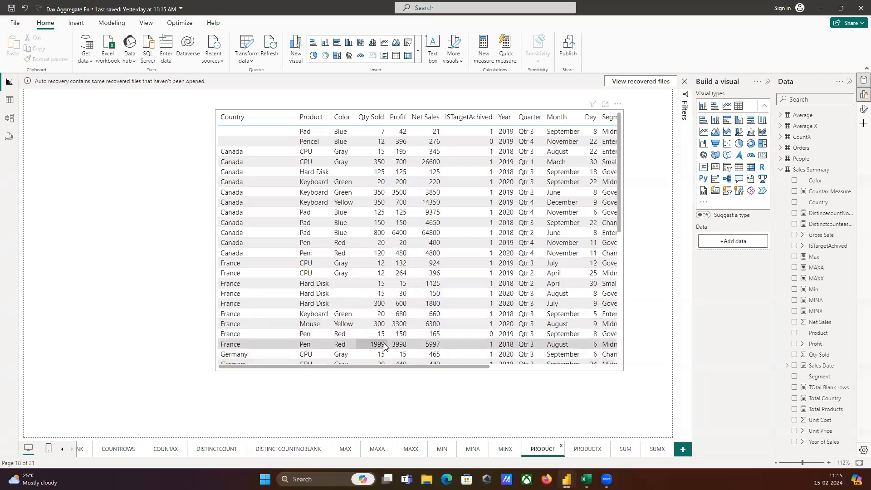
drag(373, 369, 519, 368)
click(519, 187)
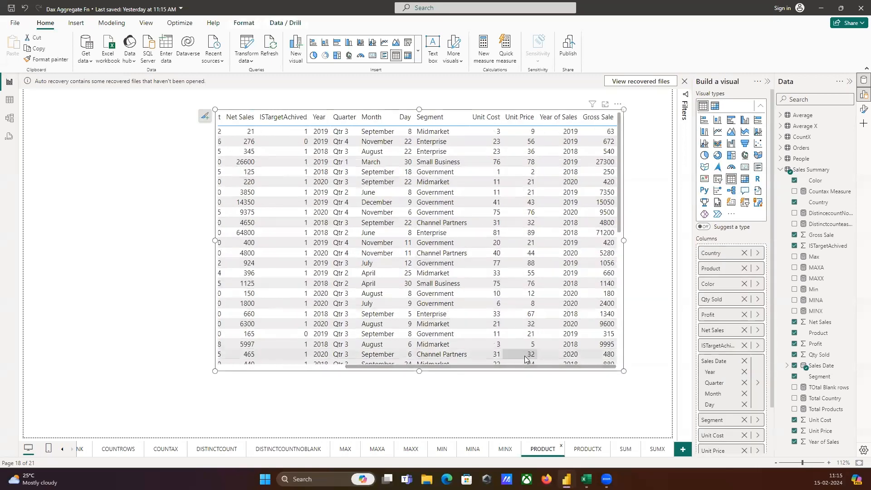
drag(518, 370, 381, 374)
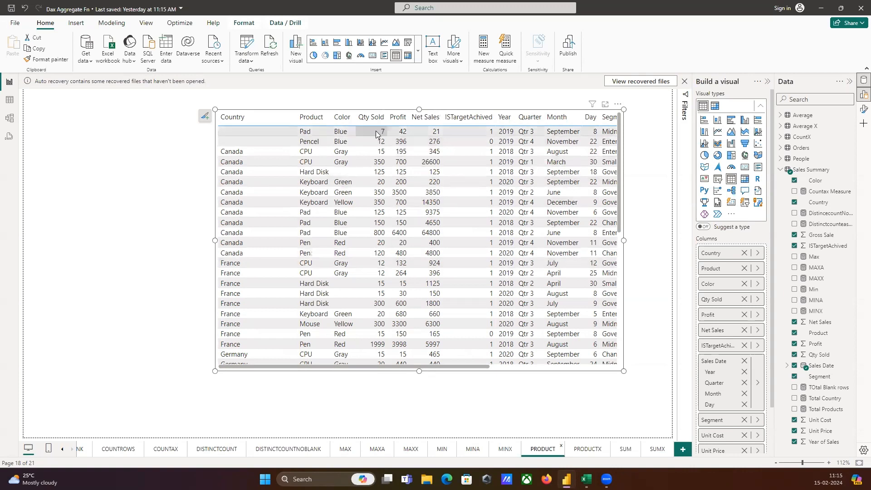
click(97, 213)
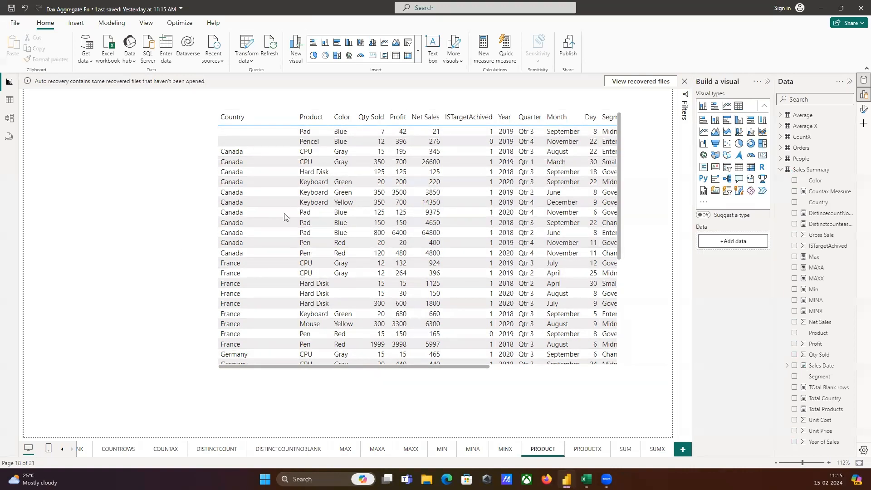
Step: Write a new measure in the Sales Summary table as Product = PRODUCT('Sales Summary'[Qty Sold]) and try to commit it
right_click(805, 173)
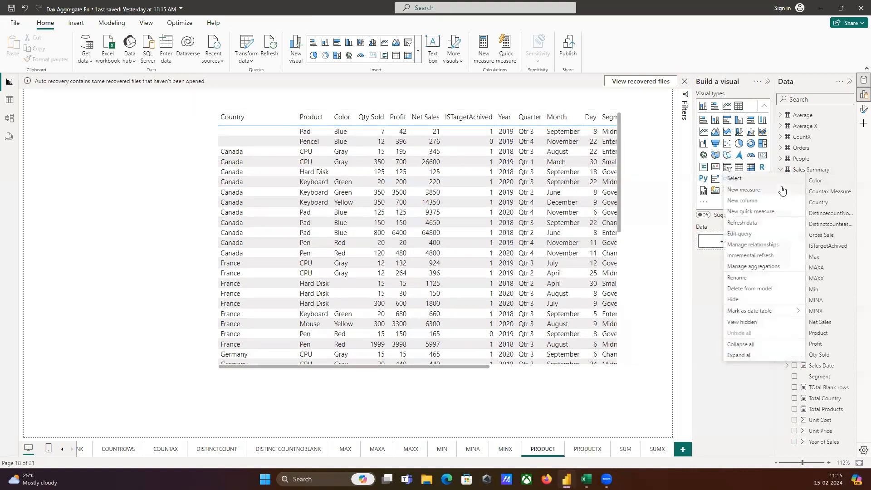
click(754, 192)
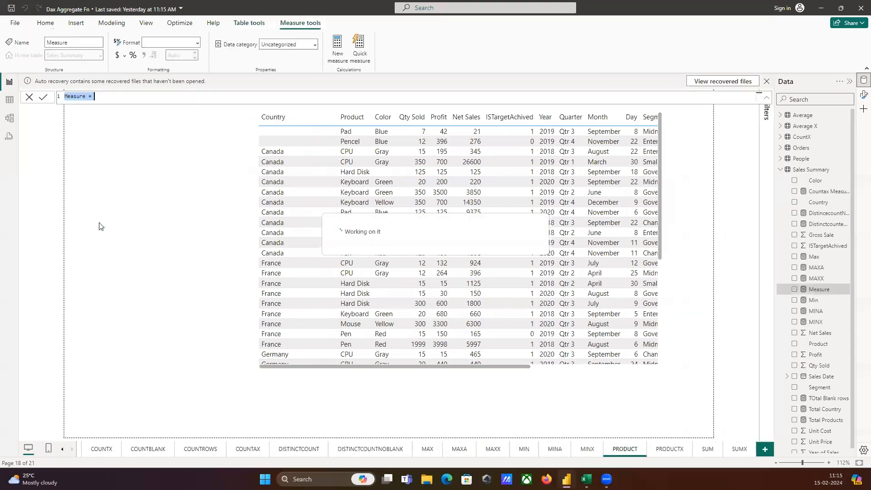
text(Produc)
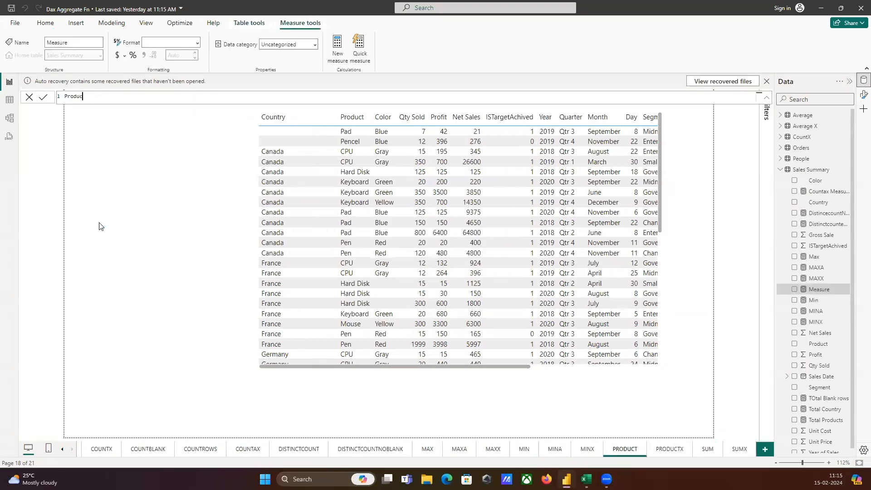
text(t = produ)
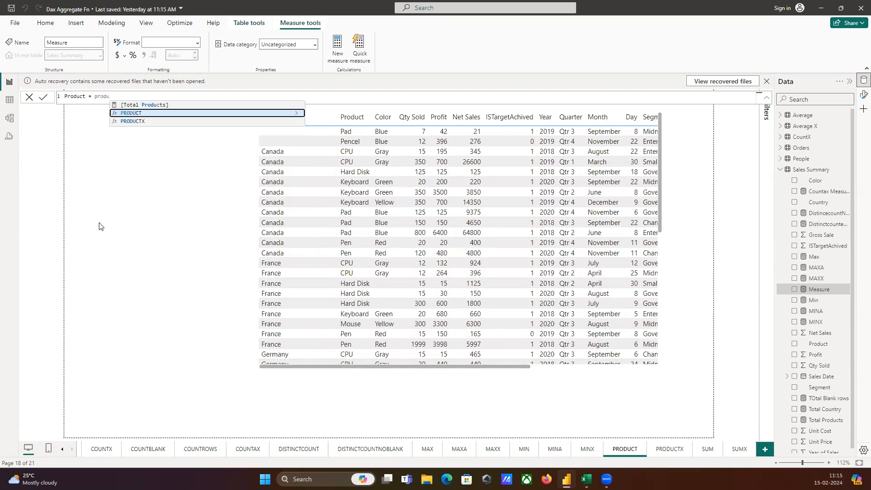
click(192, 113)
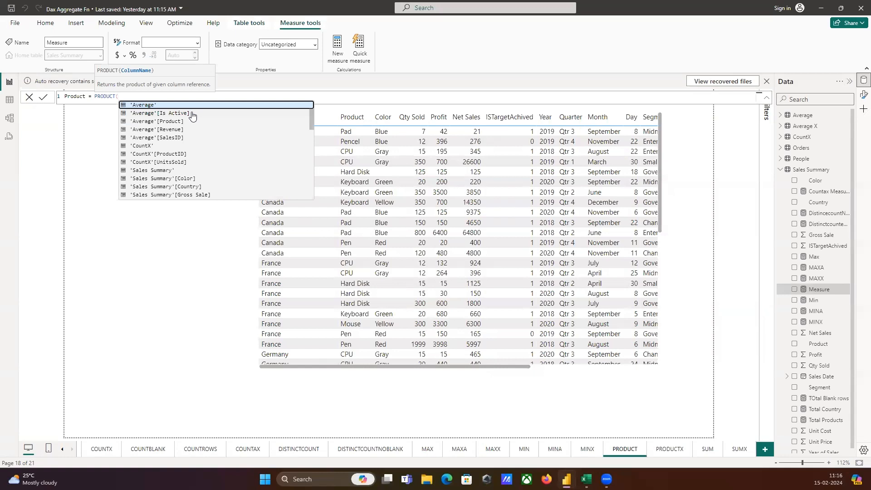
text(qty)
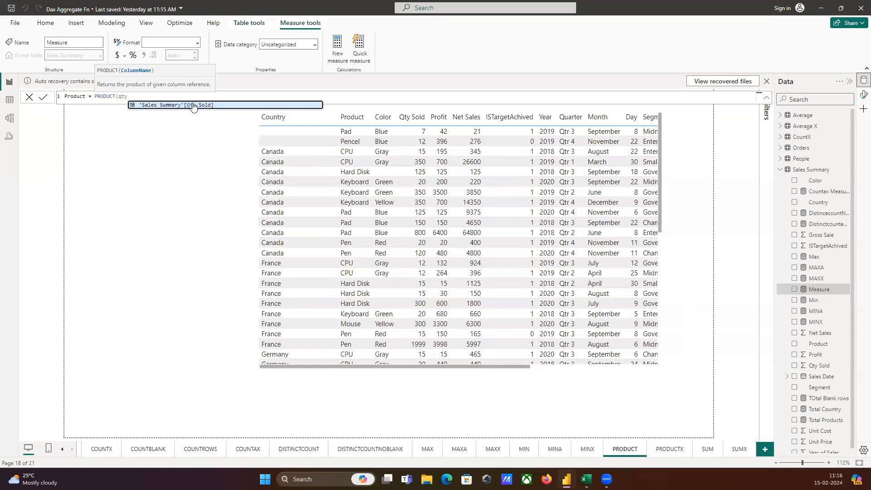
click(192, 105)
text())
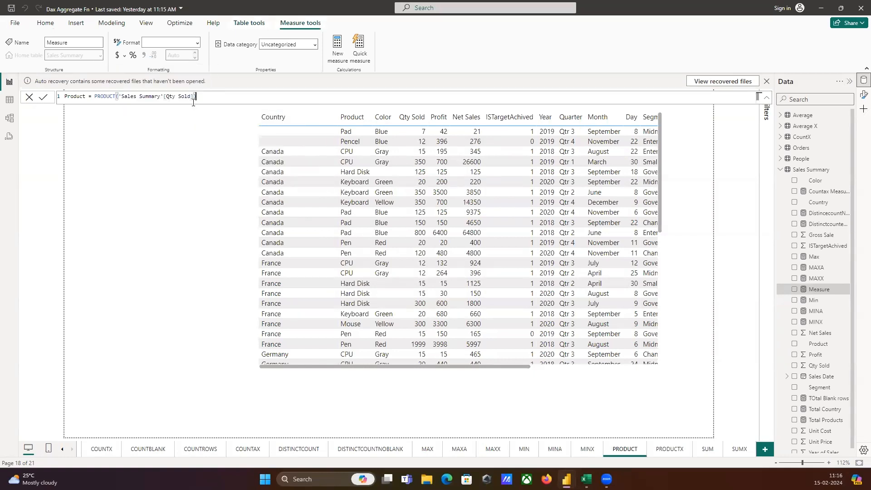
key(Return)
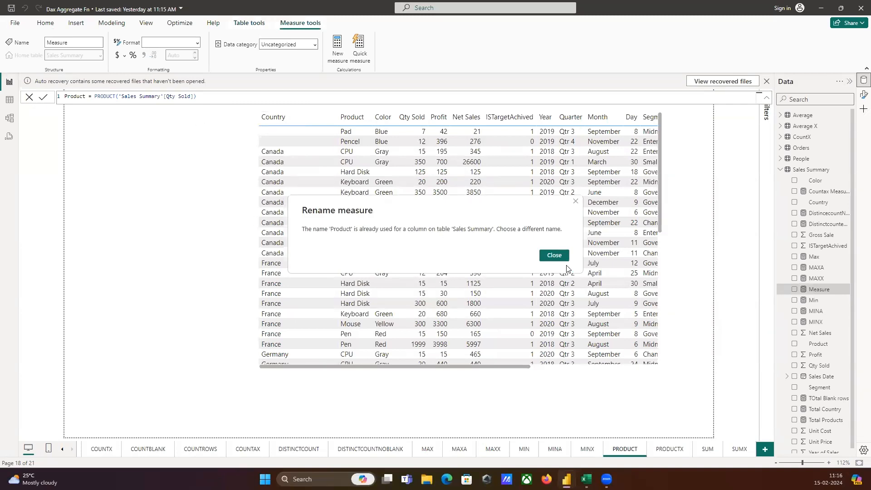
click(554, 256)
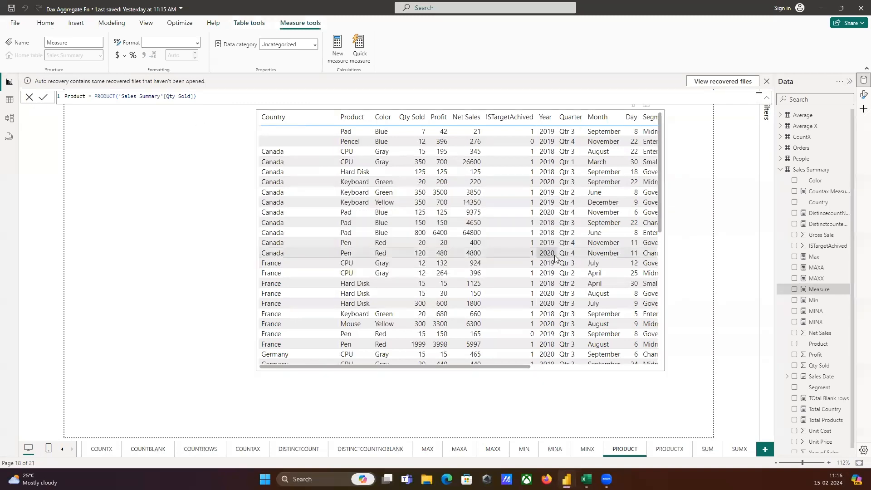
Step: Change the new measure's name to Product1 in its formula and commit it
double_click(83, 97)
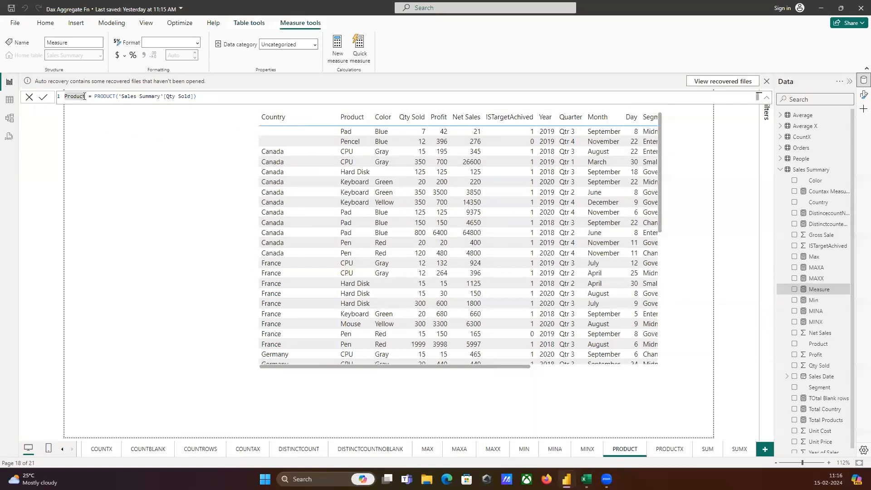
click(88, 97)
double_click(86, 96)
key(Right)
text(1)
key(Return)
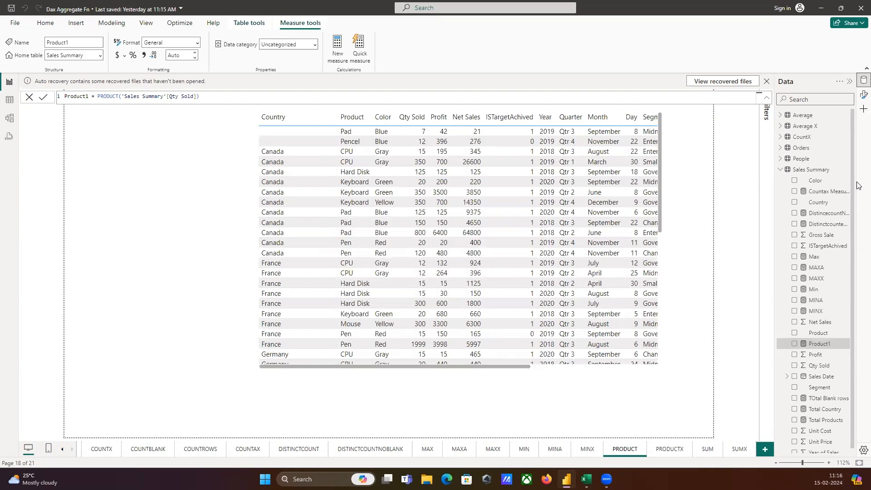
Step: Enable the Build a visual pane, close the pane switcher and show the visual-building options
click(863, 109)
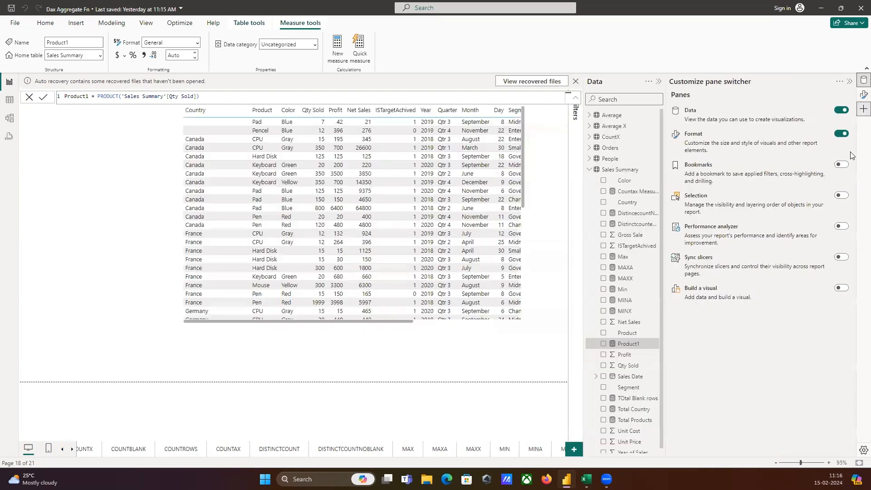
click(840, 287)
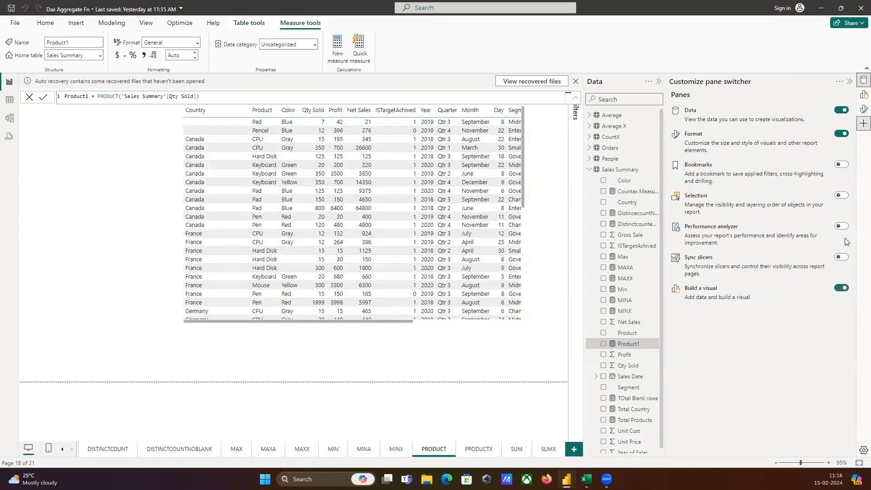
click(850, 81)
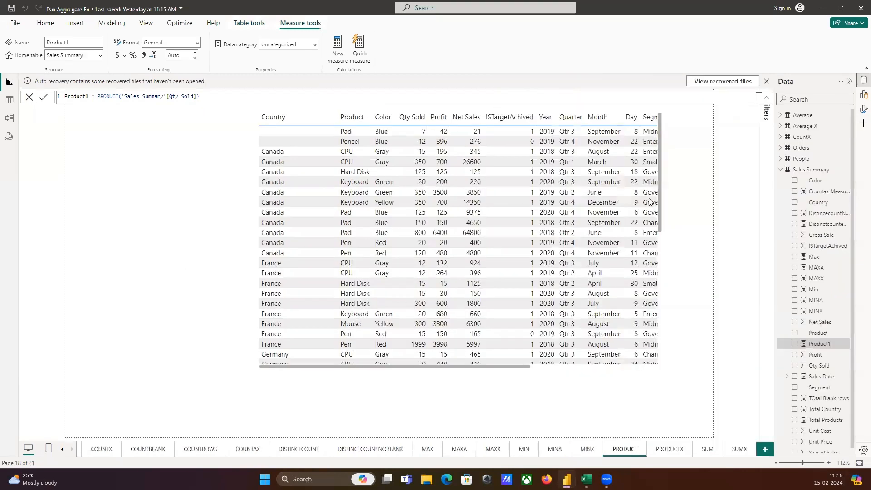
click(863, 95)
Step: Add a card visual beside the sales table, shrink it to fit the empty space, and show the Product1 measure in it
click(763, 155)
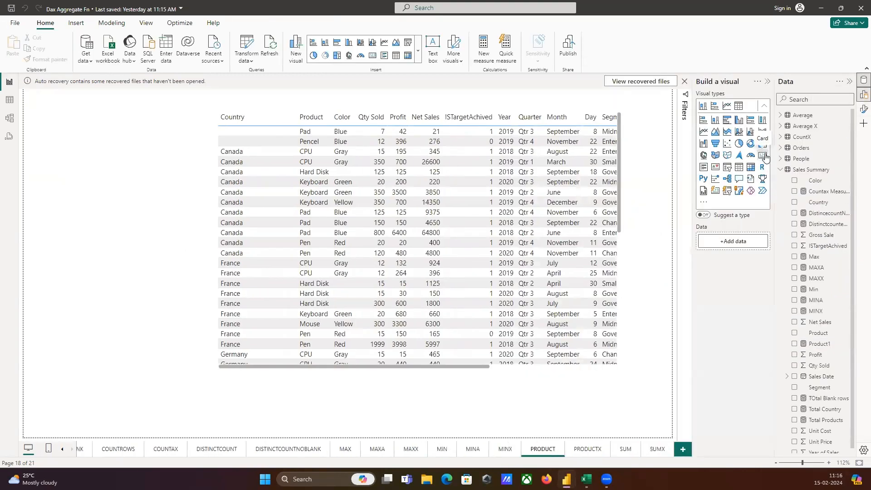
drag(433, 372, 195, 307)
scroll(814, 358, down, 1)
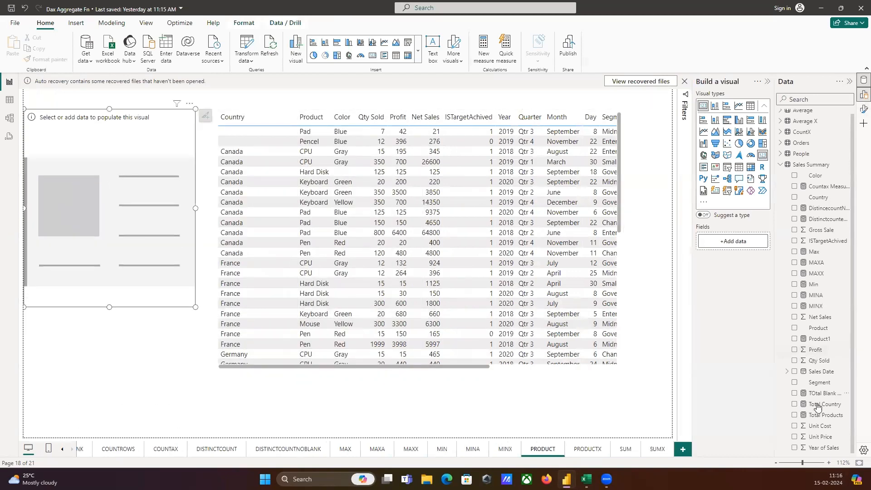
drag(831, 341, 156, 227)
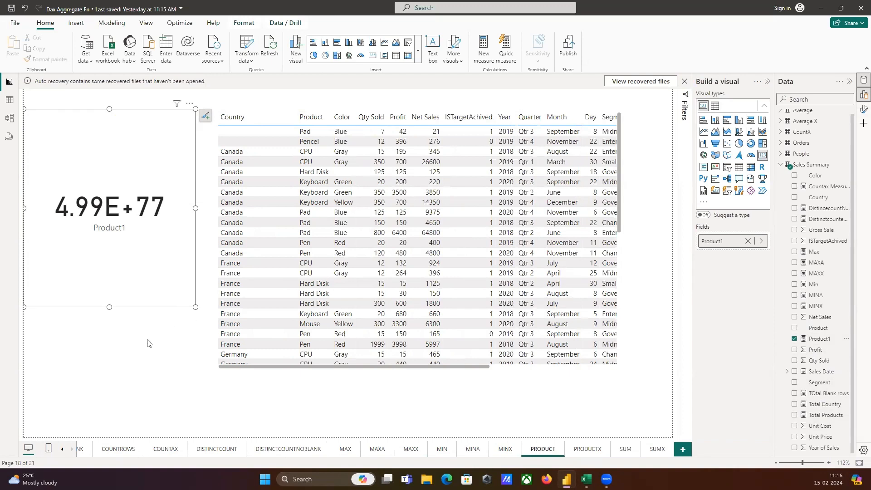
Step: Open the PRODUCTX page and examine the Qty Sold, Unit Cost and Unit Price columns of its sales table
click(585, 449)
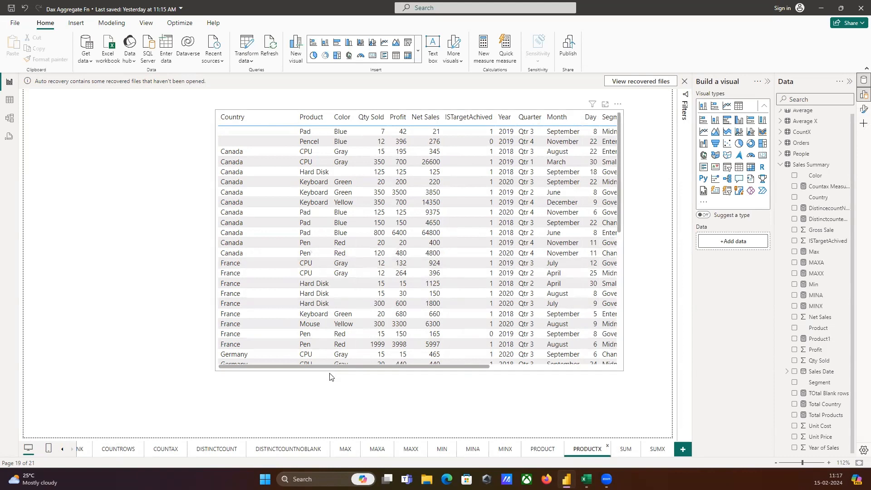
drag(330, 366, 512, 222)
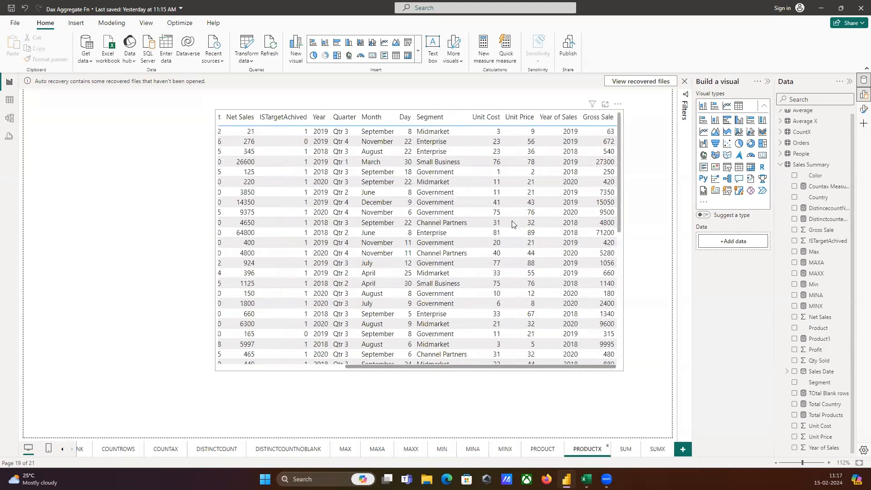
click(496, 125)
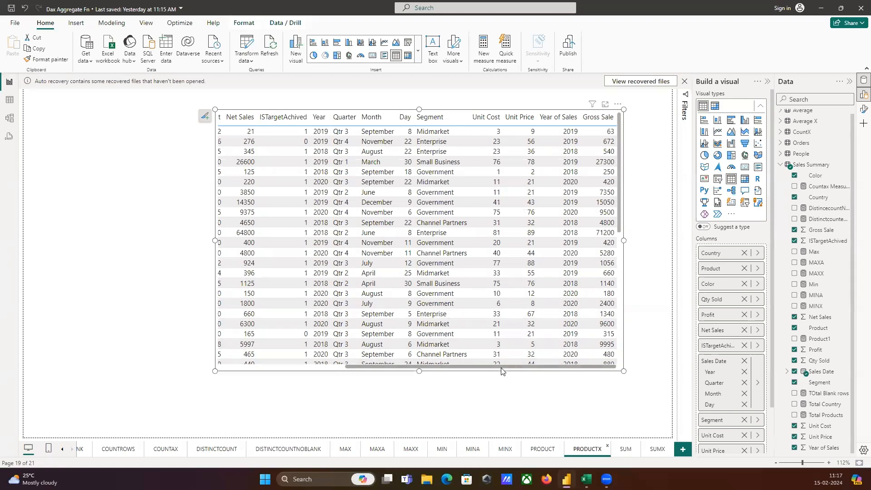
drag(503, 371, 478, 368)
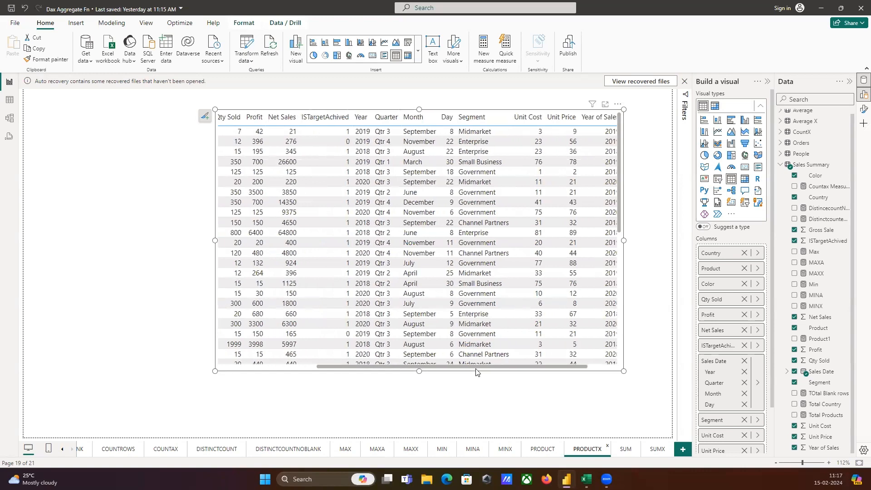
right_click(64, 192)
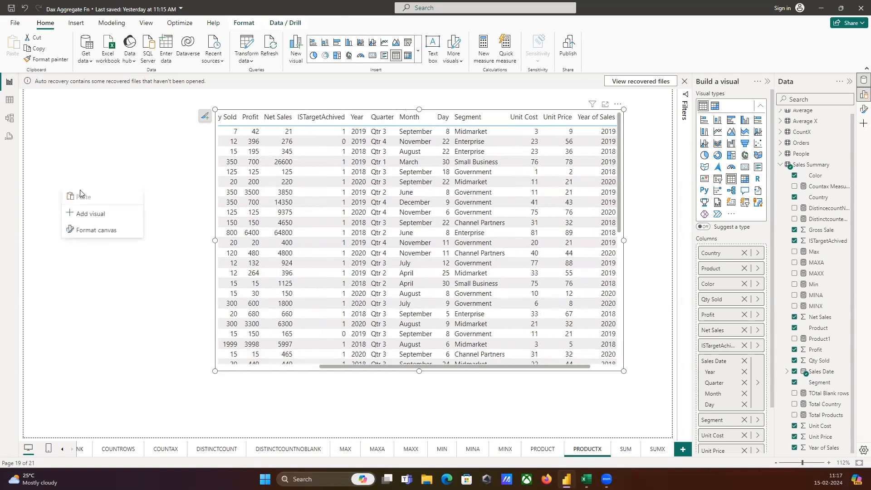
click(145, 181)
click(165, 183)
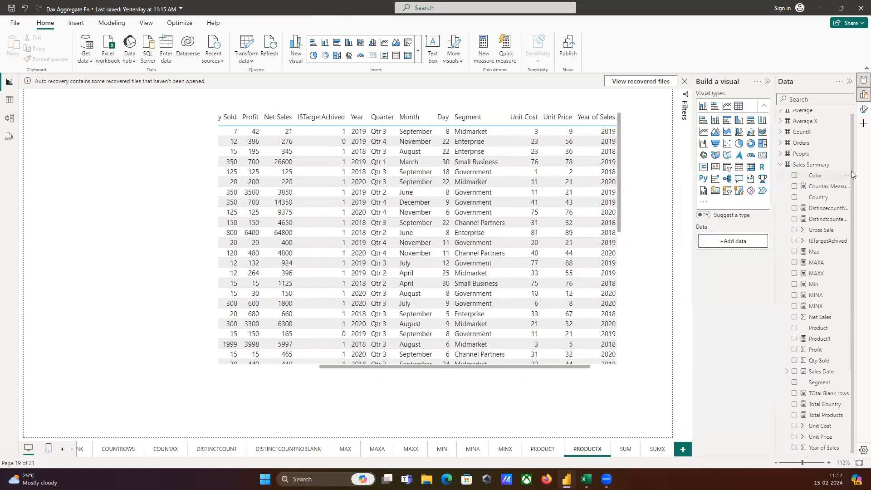
Step: Create a new measure in the Sales Summary table named productx, starting a PRODUCTX formula with 'Sales Summary' as its table
right_click(821, 164)
click(818, 177)
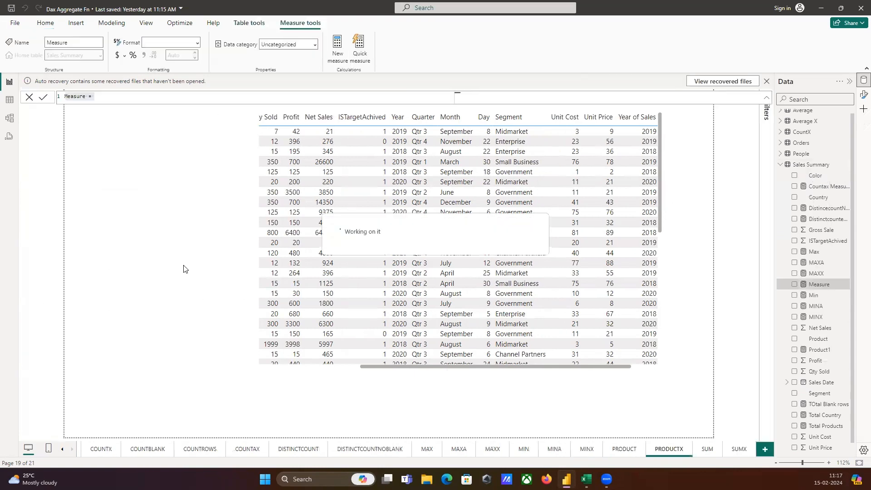
text(product)
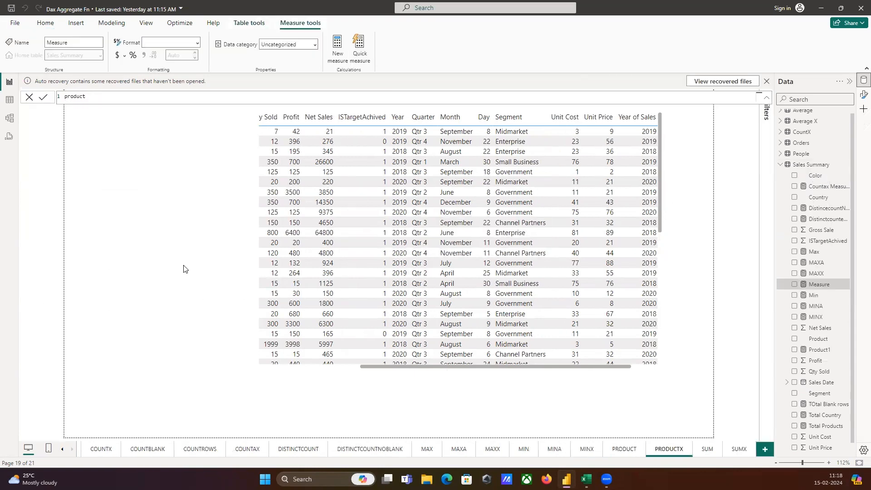
text(x = product)
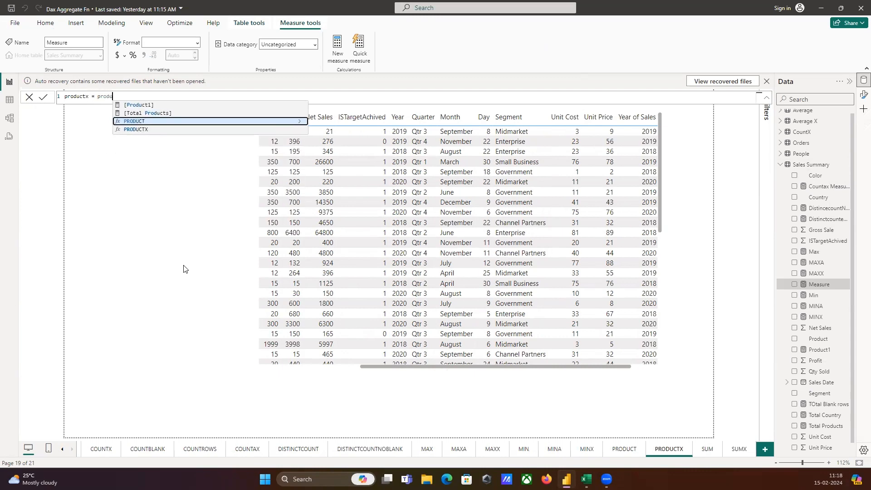
click(164, 130)
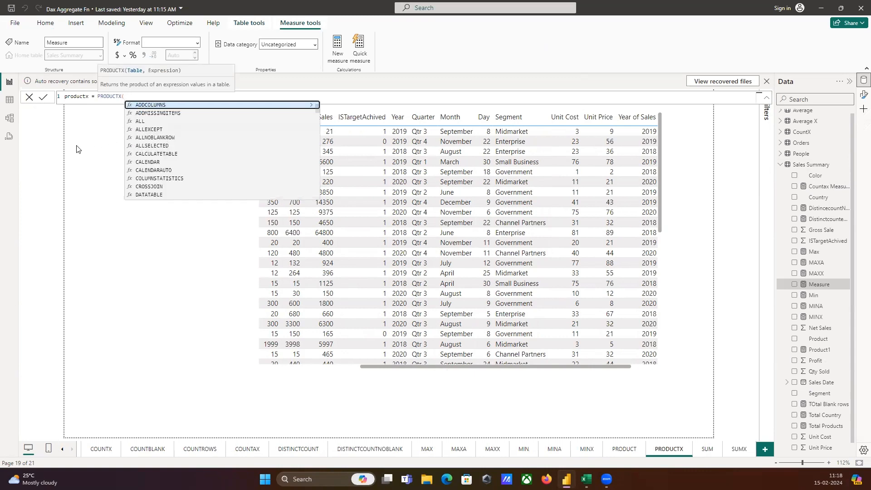
text(sales)
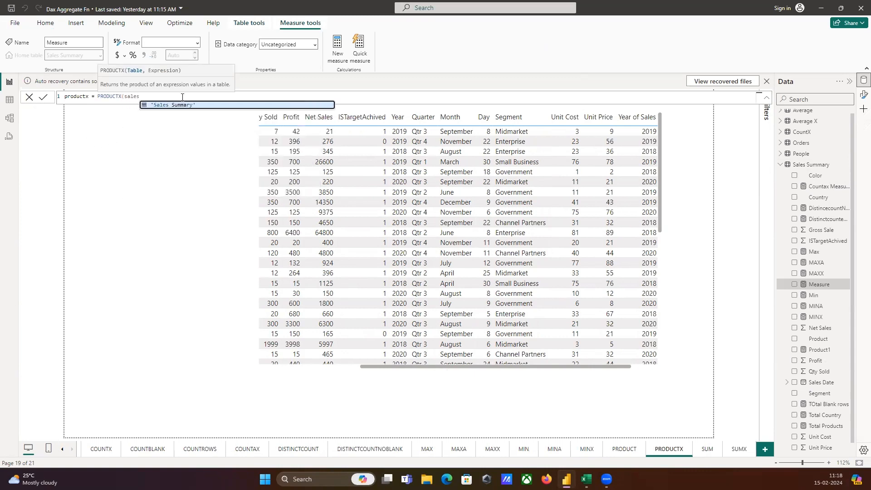
click(235, 108)
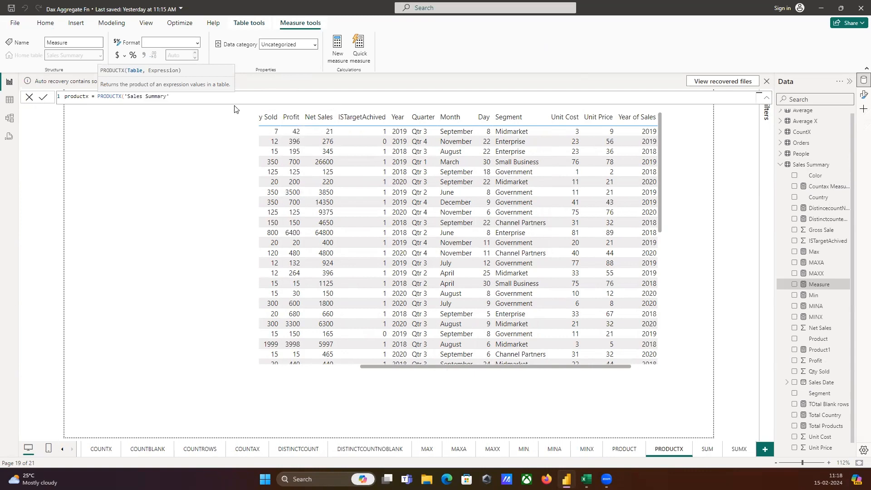
Step: Complete the productx formula with the expression 'Sales Summary'[Unit Cost]+'Sales Summary'[Unit Price] and commit the measure
text(,)
text(unit)
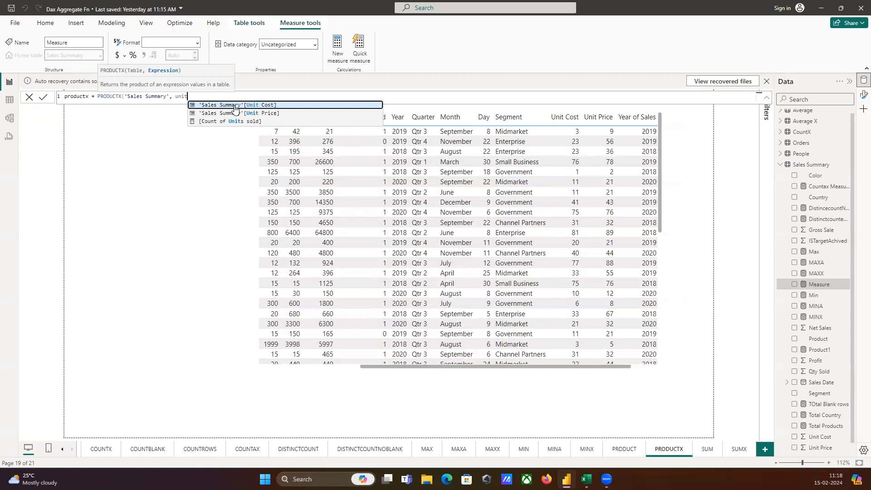
click(235, 108)
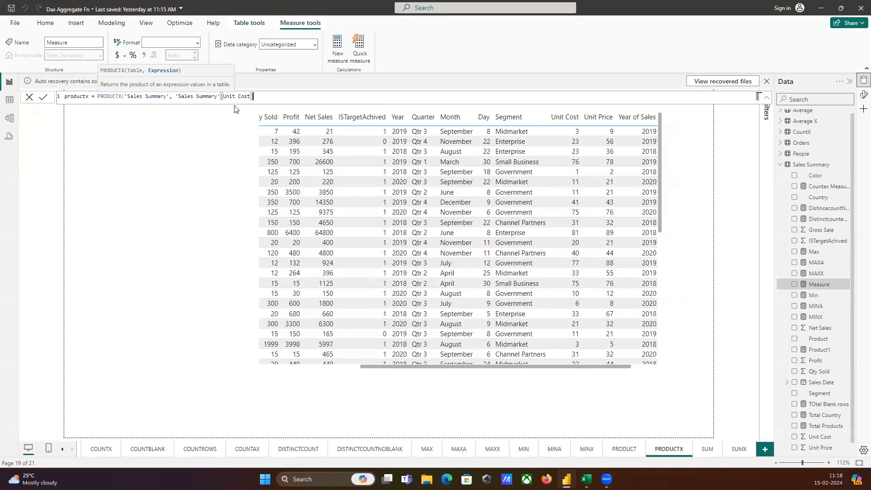
text(+un)
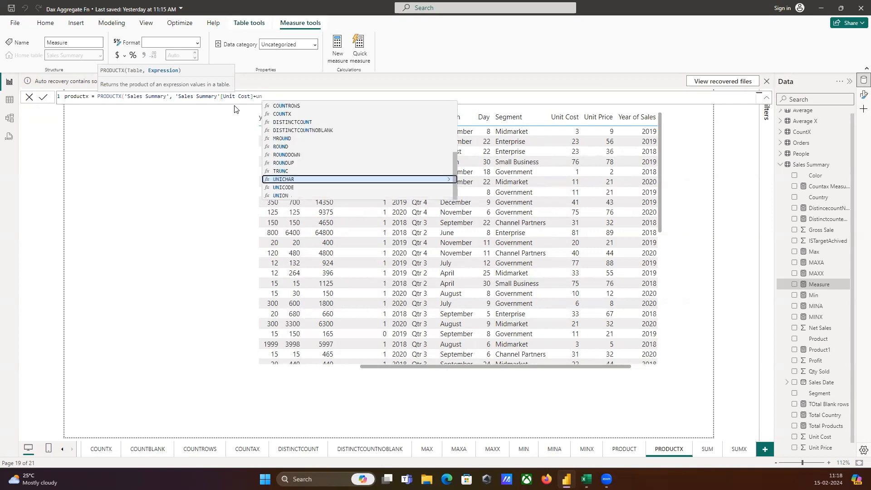
text(it)
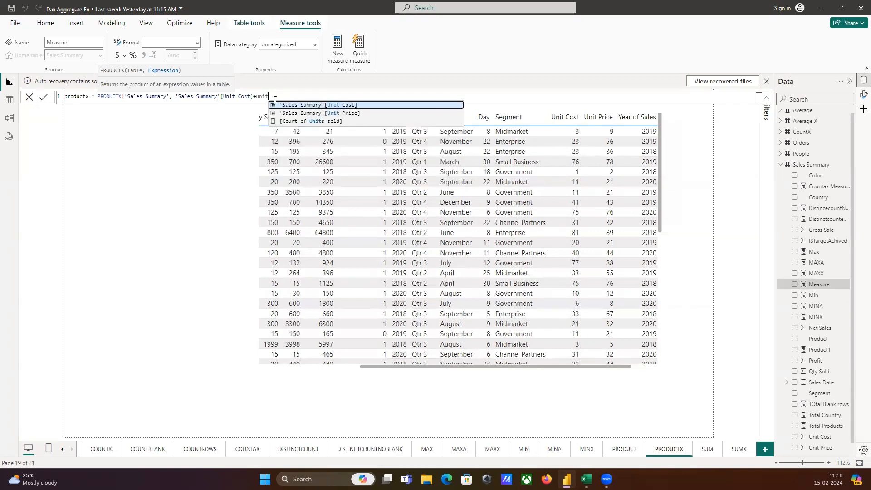
click(340, 116)
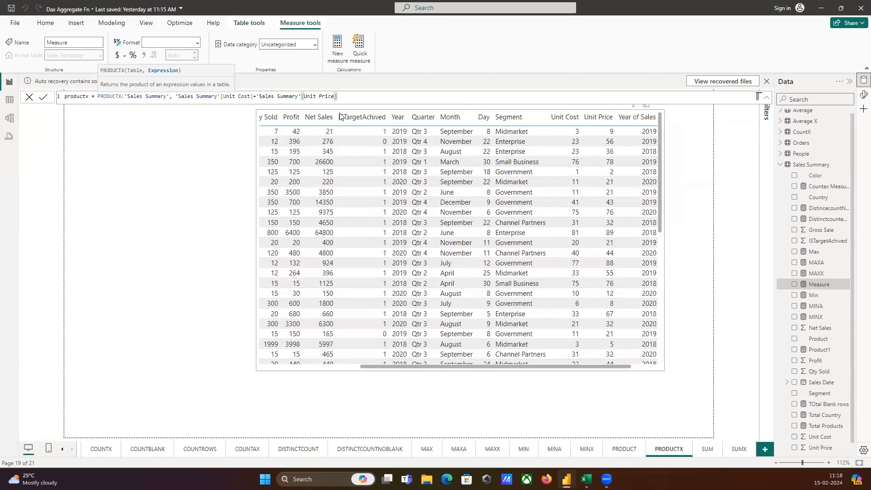
text())
key(Return)
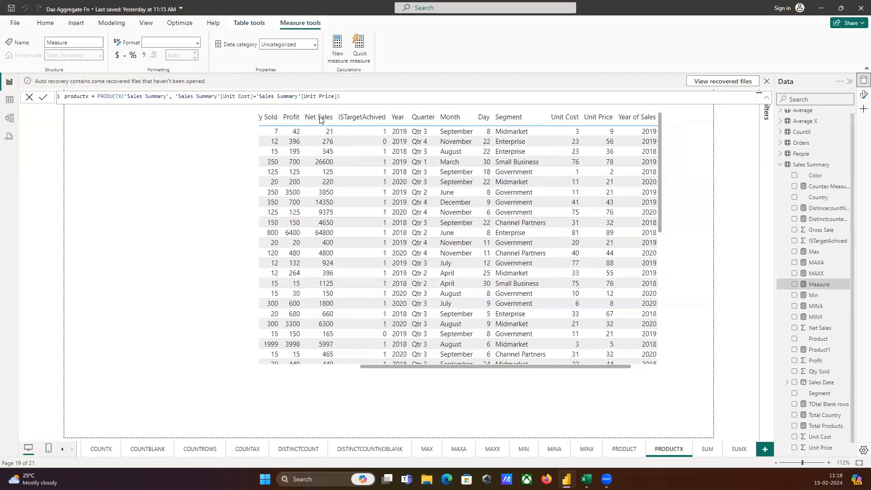
click(164, 230)
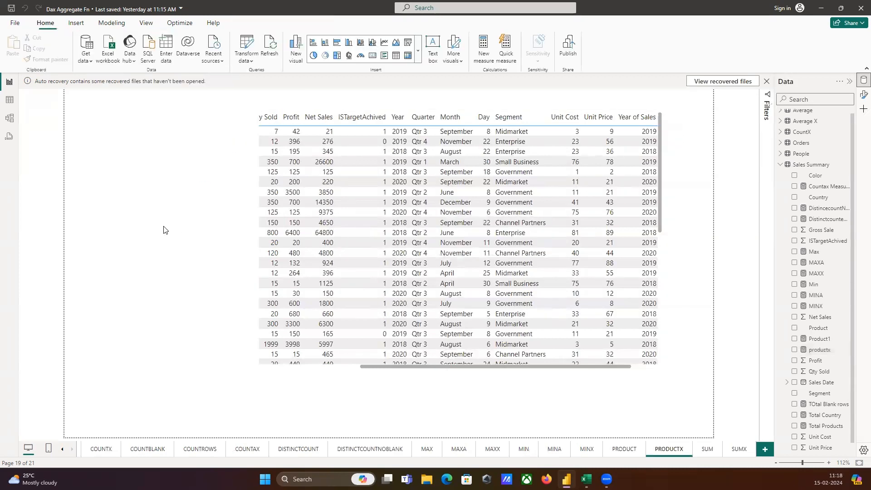
Step: Add a card visual showing the productx measure, shrunk to fit the empty space beside the sales table
click(863, 108)
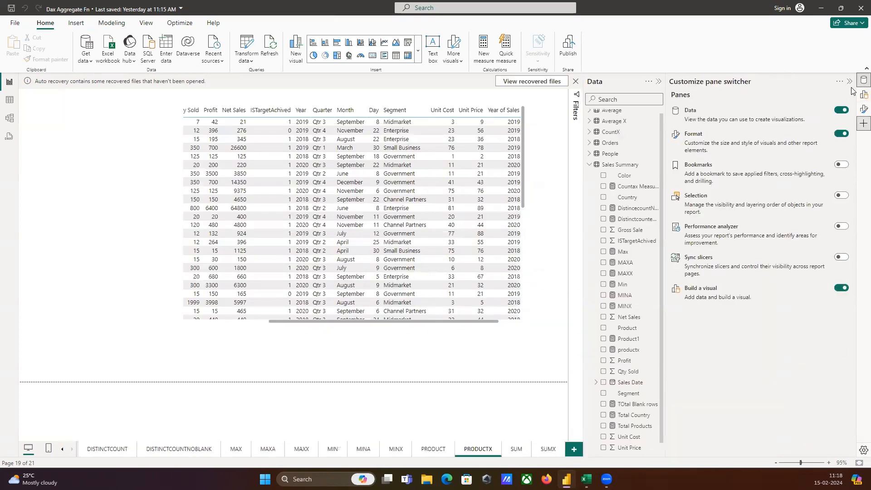
click(849, 82)
click(863, 94)
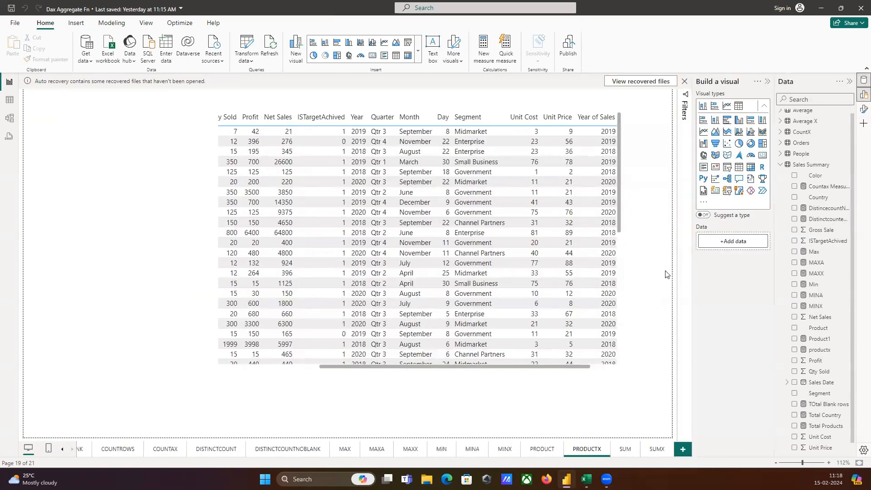
click(762, 155)
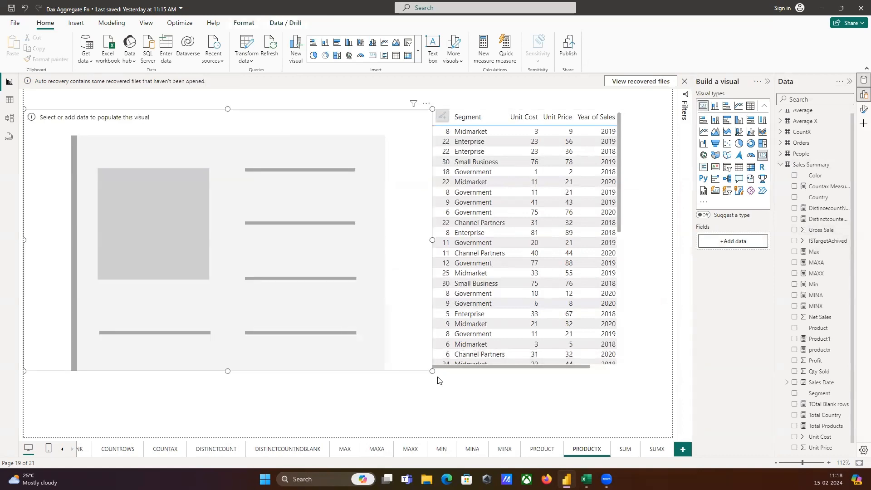
drag(433, 370, 196, 307)
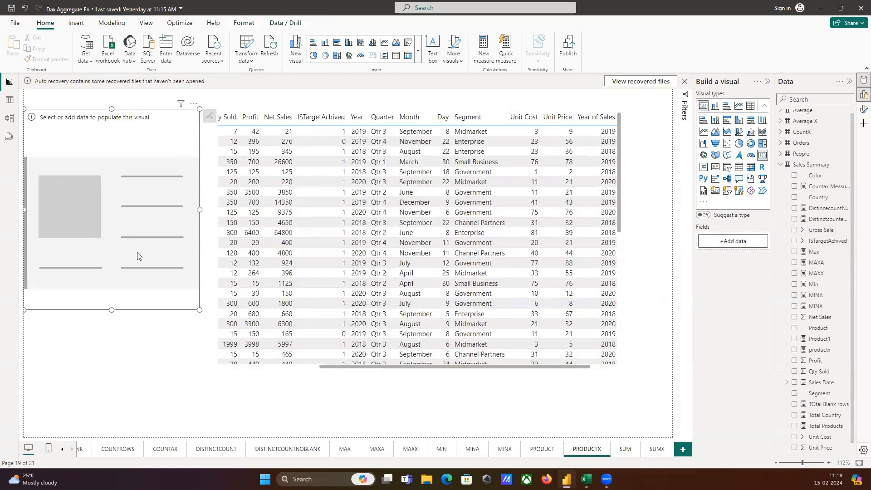
drag(137, 255, 140, 282)
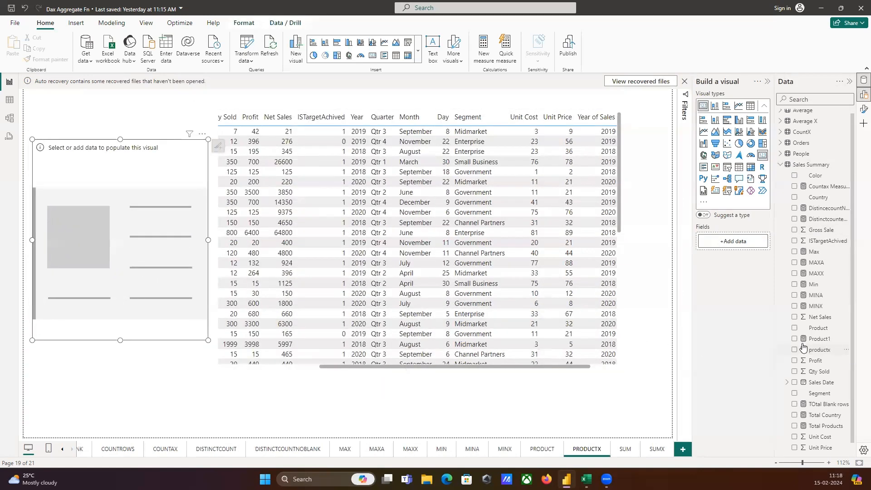
scroll(844, 357, down, 1)
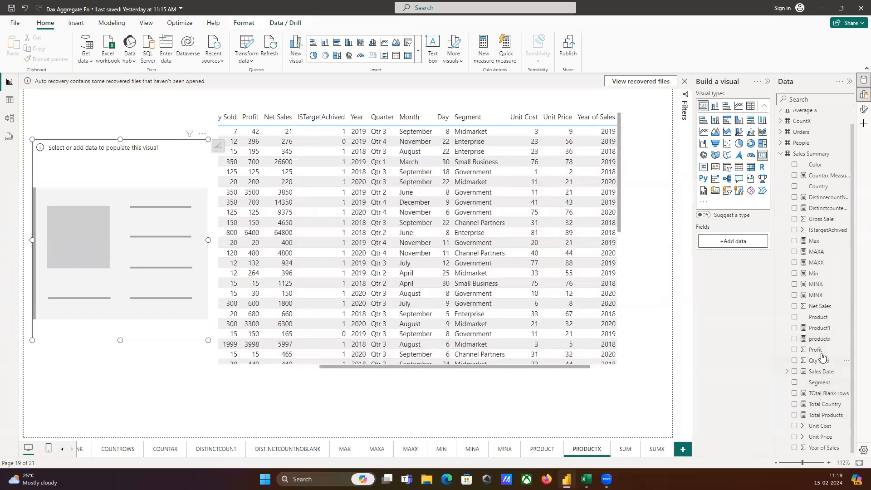
drag(823, 342, 147, 254)
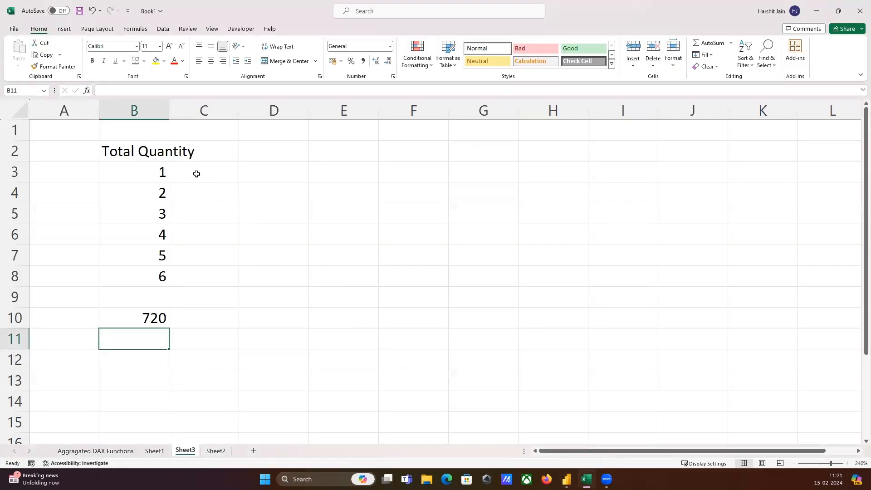
Step: In Excel's Sheet3, enter the heading Product in B1 and the heading Product X in D1
click(130, 132)
text(Product)
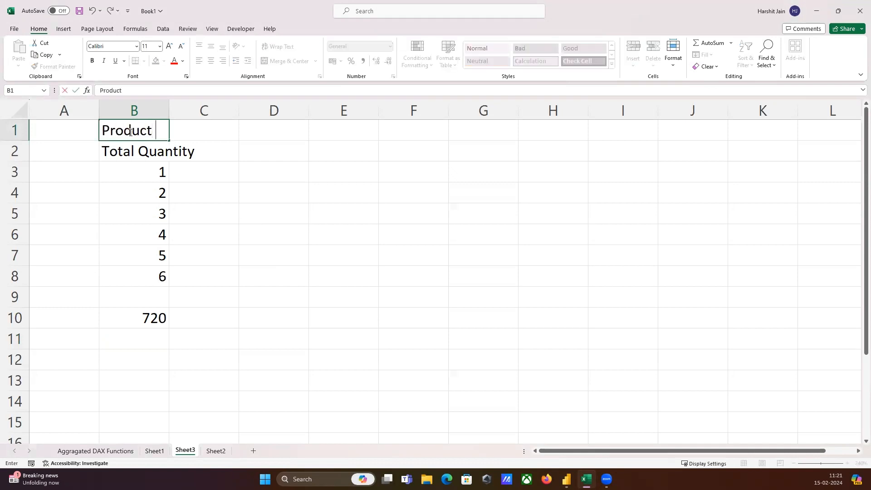
key(Return)
click(129, 132)
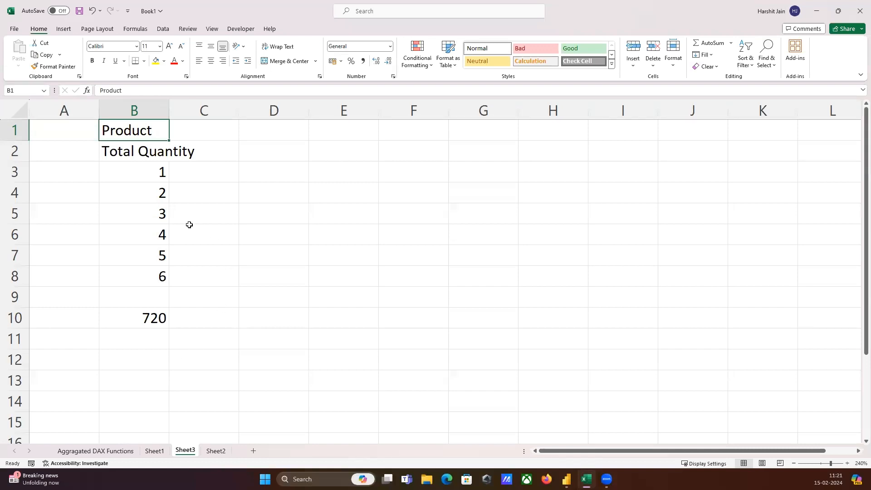
click(270, 136)
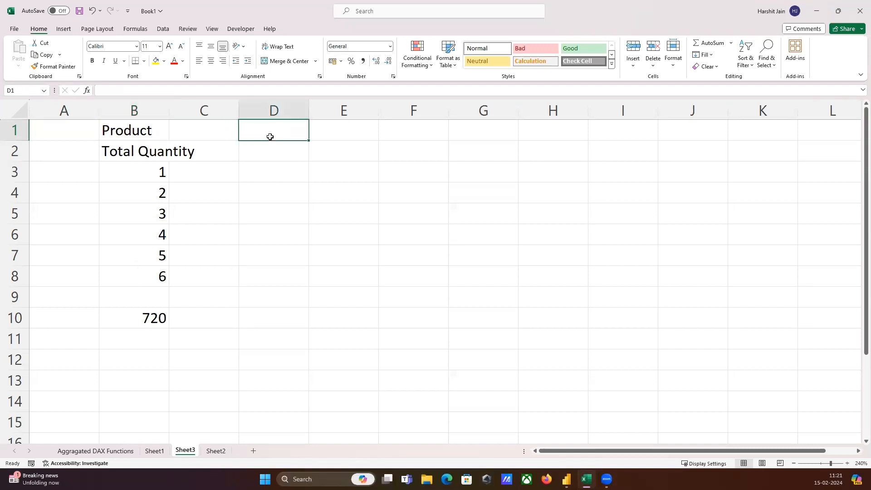
text(Product)
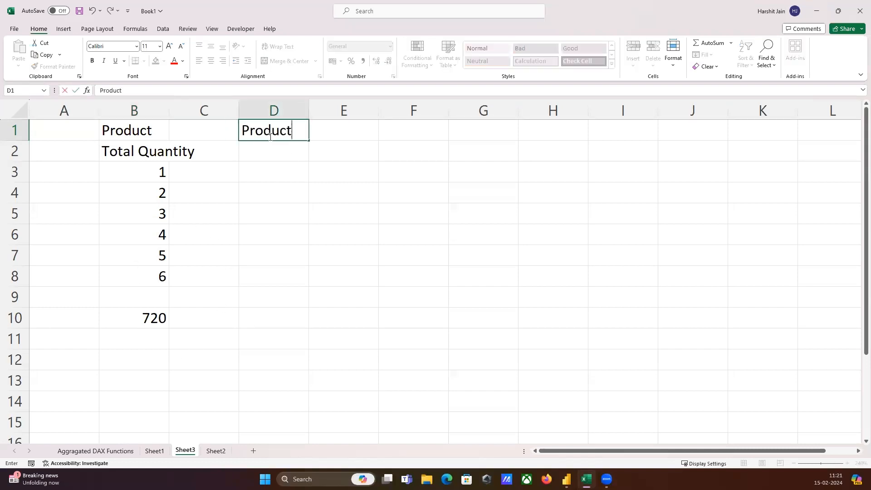
text( X)
key(Return)
Step: Enter the column headers Total Qty in D2 and unit price in E2 under the Product X heading
text(Tot)
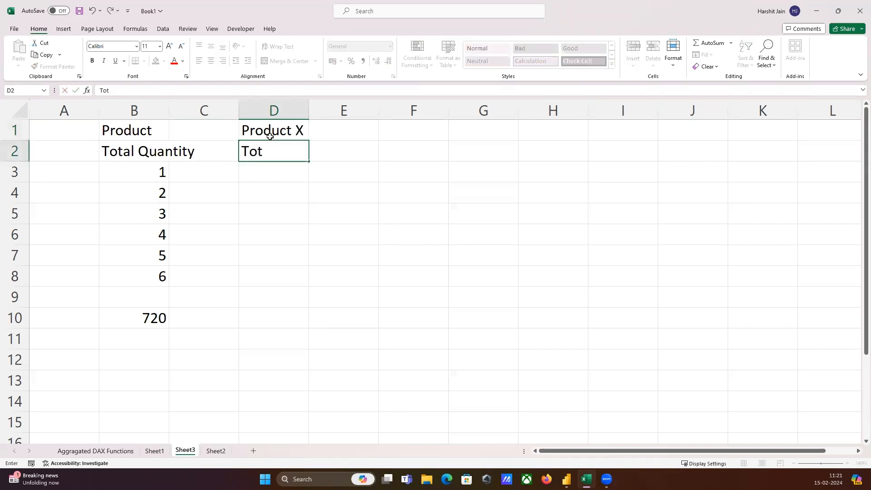
text(al Qty)
key(Tab)
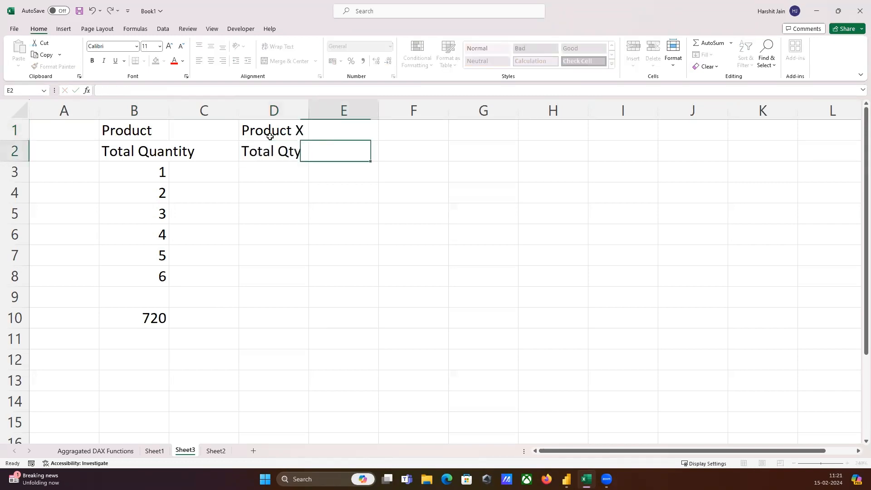
text(Toral)
key(BackSpace)
key(BackSpace)
key(BackSpace)
text(t)
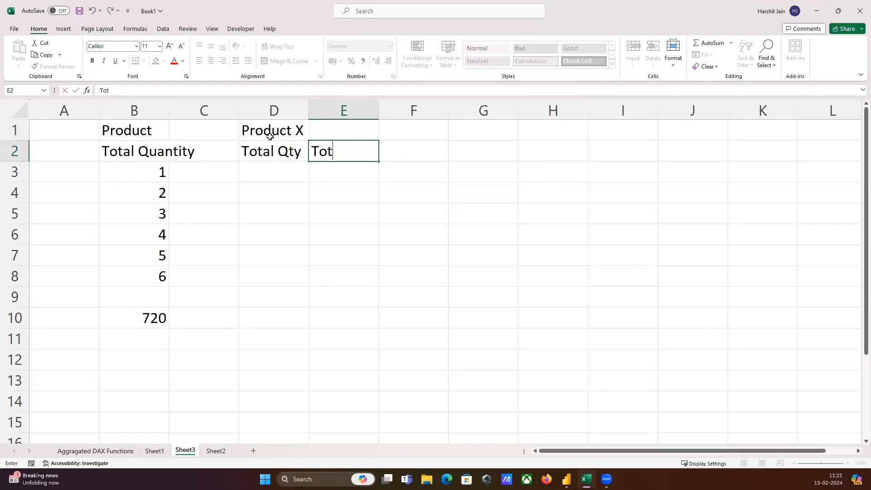
key(BackSpace)
key(BackSpace)
key(BackSpace)
text(unit proc)
key(BackSpace)
key(BackSpace)
text(ice)
key(Return)
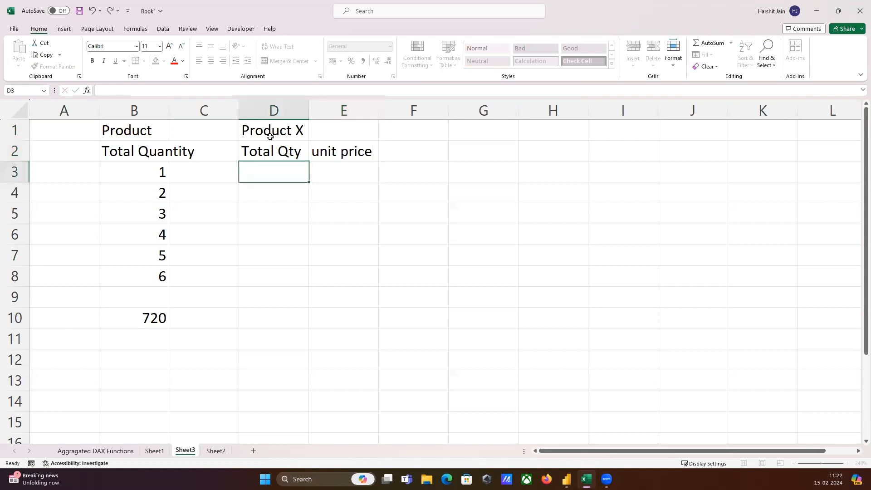
Step: Fill the Total Qty column in D3:D8 with the values 1, 2, 3, 4, 5 and 6
text(1)
key(Return)
text(1)
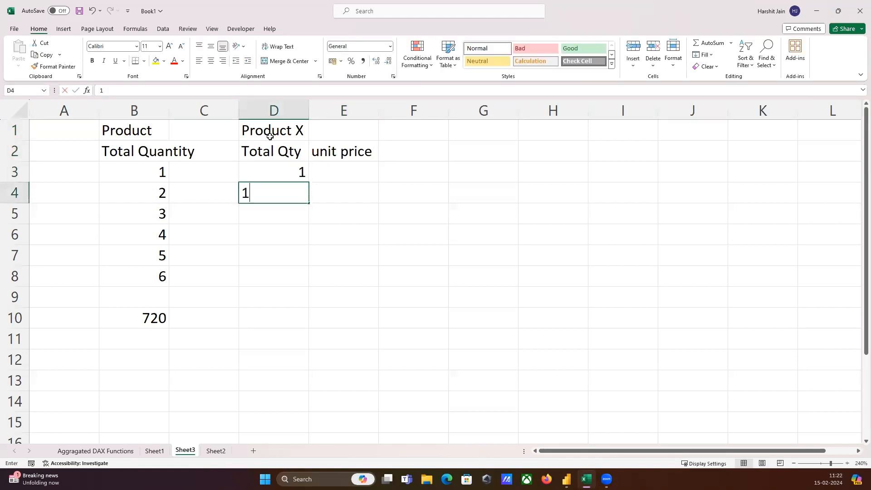
key(BackSpace)
text(2)
key(Return)
text(3)
key(Return)
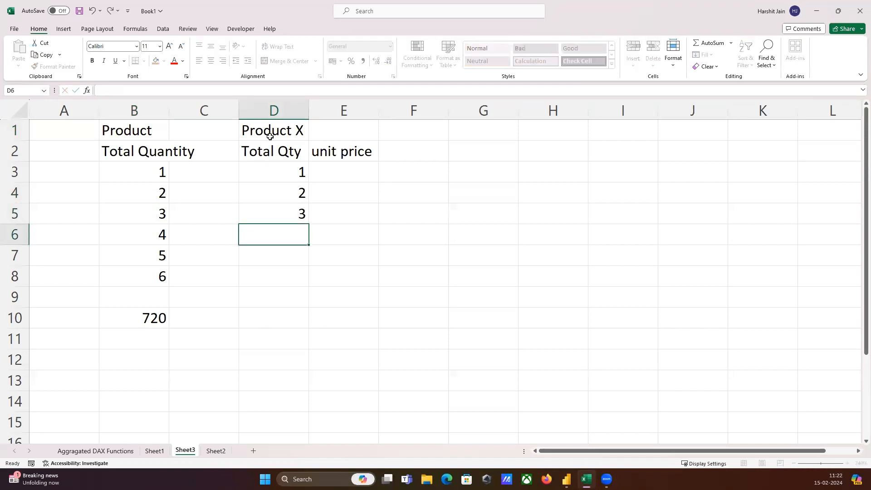
text(4)
key(Return)
text(5)
key(Return)
text(6)
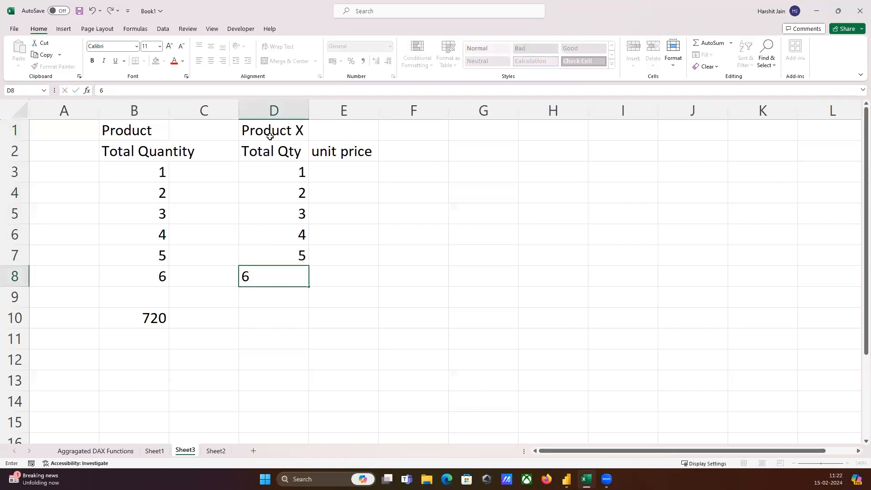
key(Tab)
Step: Fill the unit price column in E3:E8 with the values 7, 8, 9, 10, 11 and 12
key(Up)
key(Up)
key(Up)
key(Up)
key(Up)
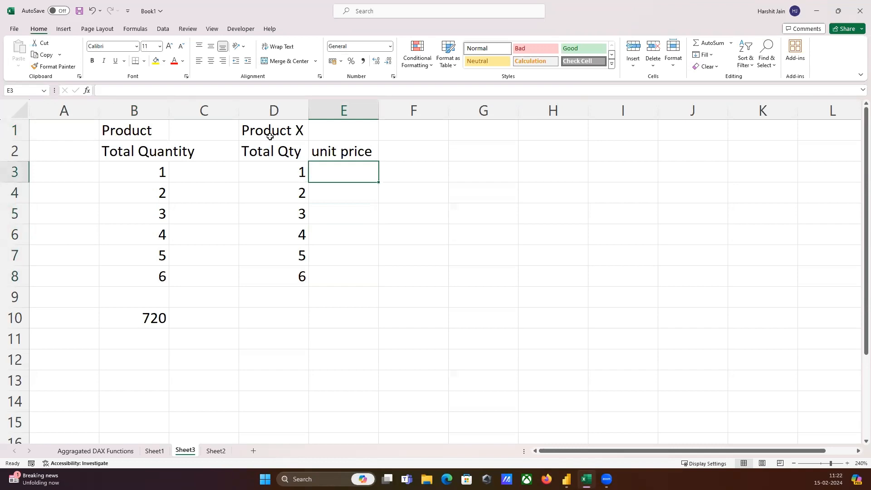
text(7)
key(Return)
text(8)
key(Return)
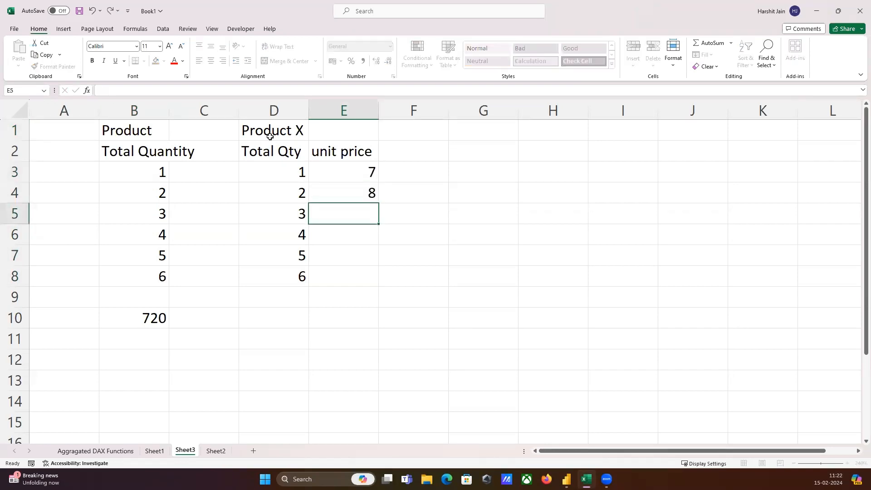
text(9)
key(Return)
text(10)
key(Return)
text(11)
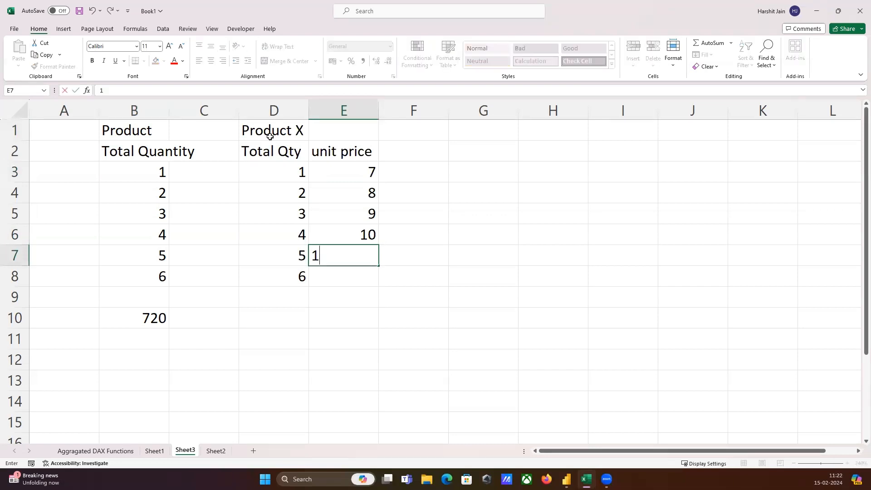
key(Return)
text(2)
key(BackSpace)
text(12)
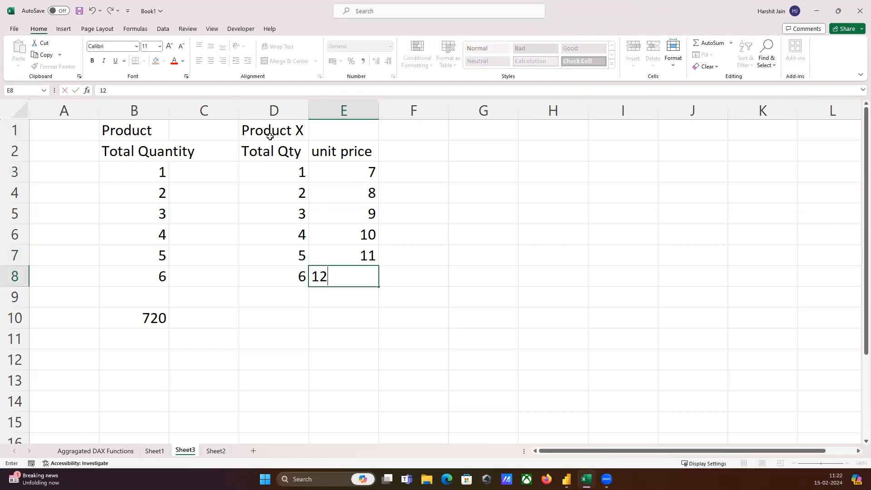
key(Return)
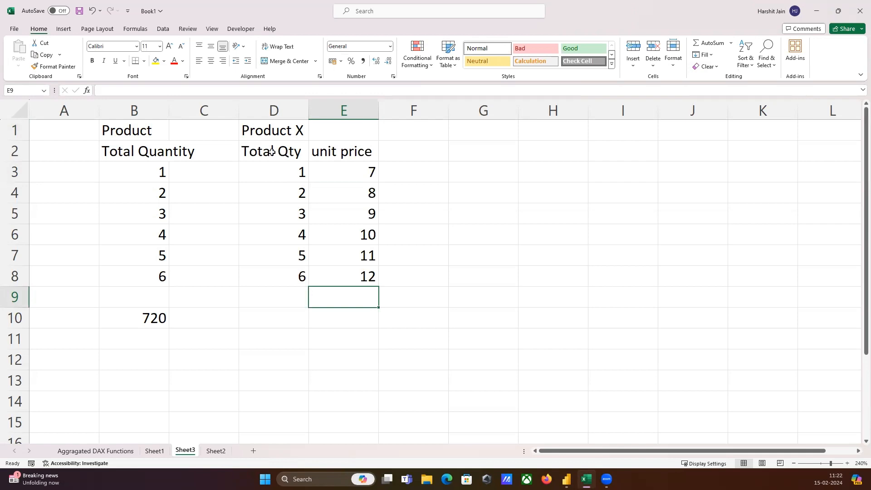
Step: Enter =SUM(D3:E3) in F3 to add the quantity and unit price, and fill the formula down to F8
click(390, 154)
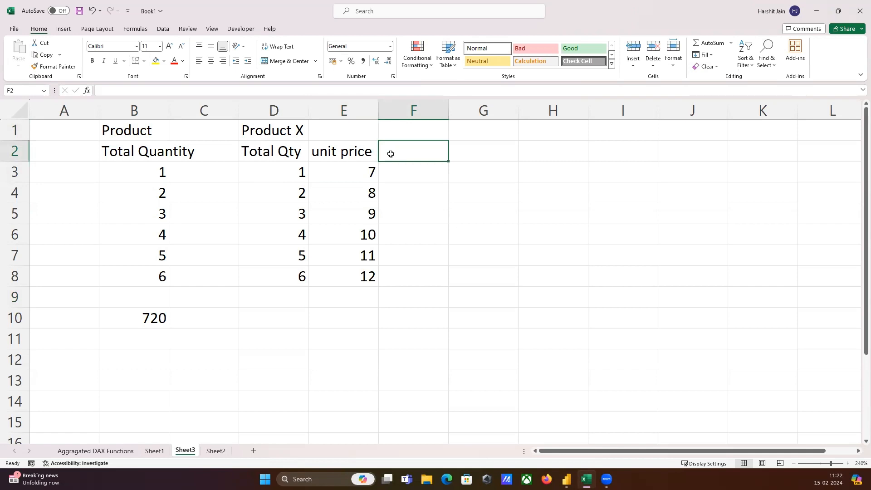
click(392, 172)
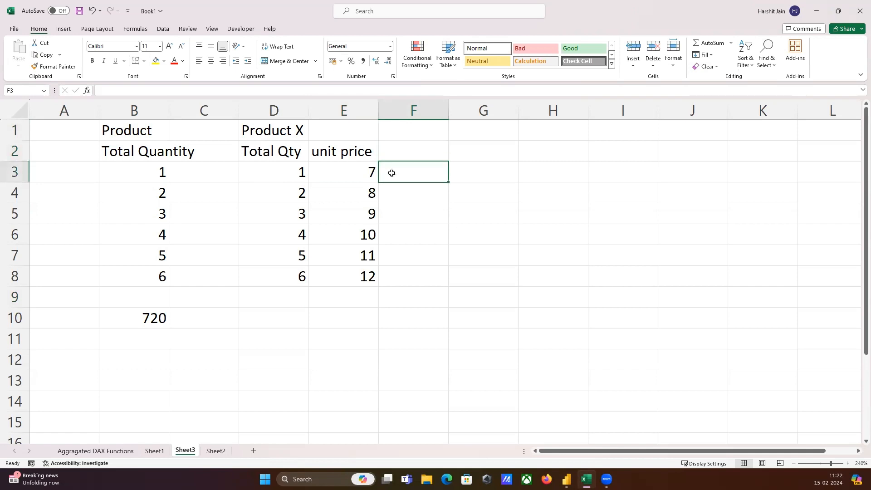
text(=sum)
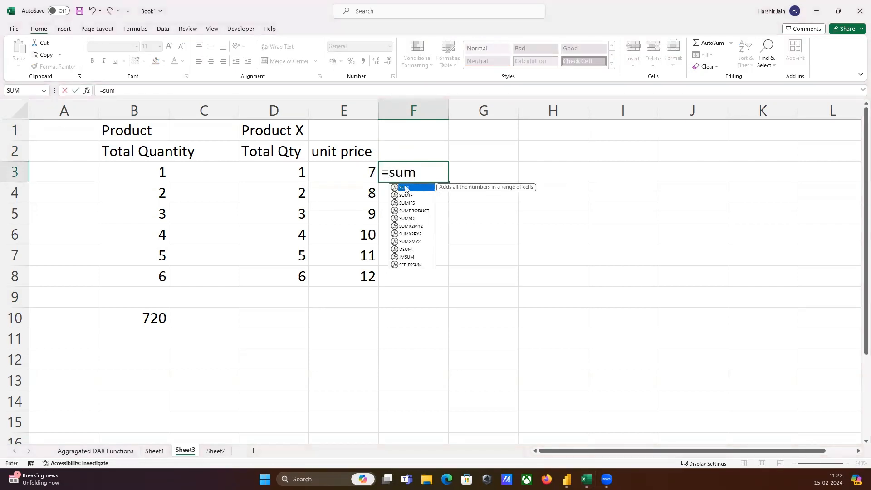
click(419, 172)
key(BackSpace)
text(m)
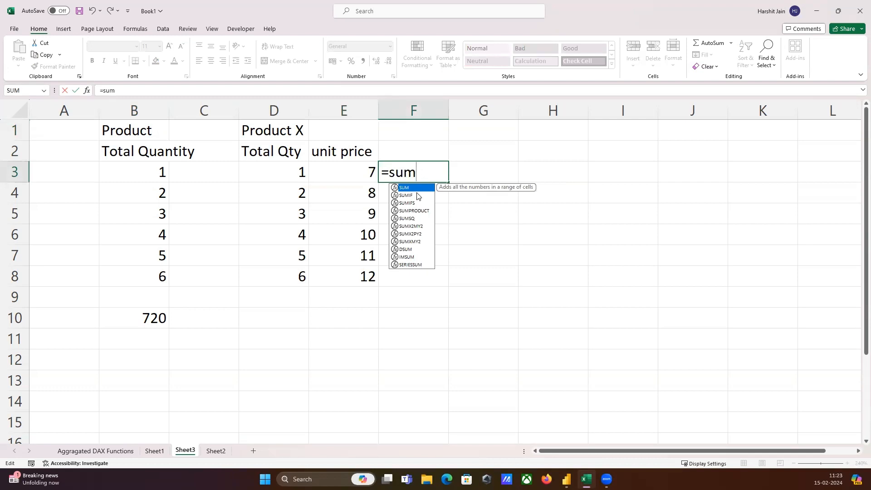
key(Tab)
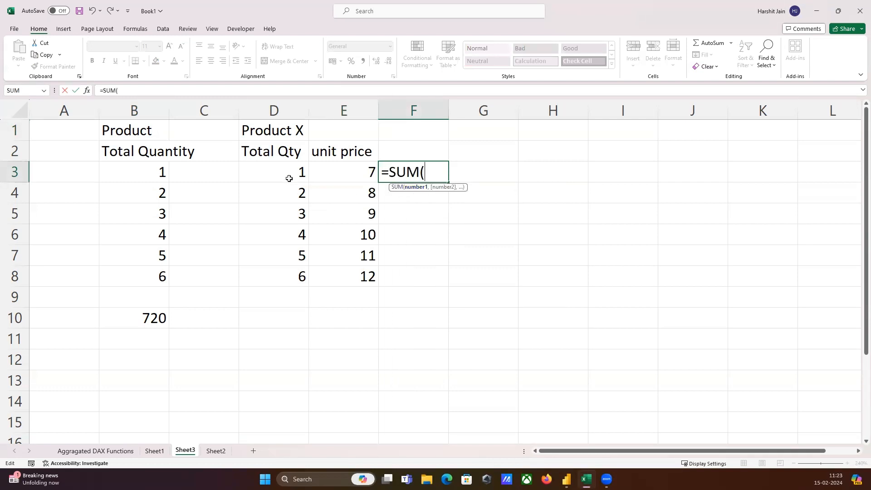
drag(288, 177, 349, 173)
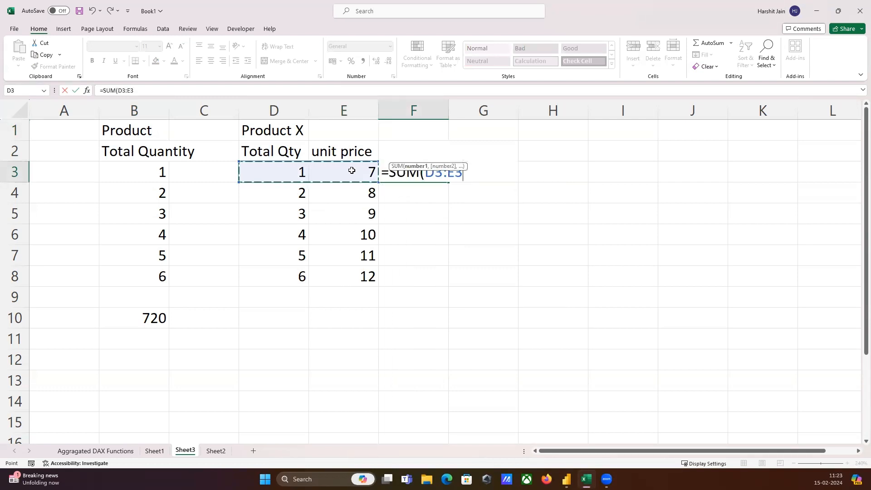
key(Return)
click(426, 171)
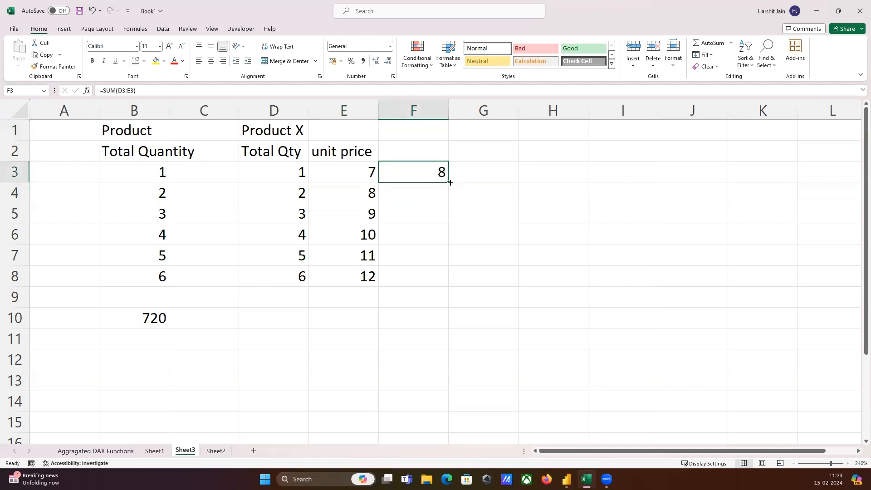
drag(450, 183, 436, 290)
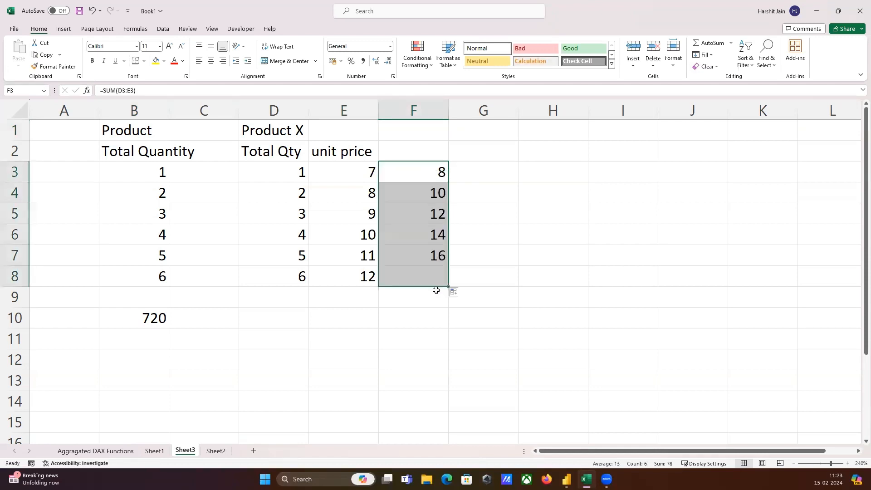
Step: Enter the column header Total sales in F2 above the summed values
click(413, 154)
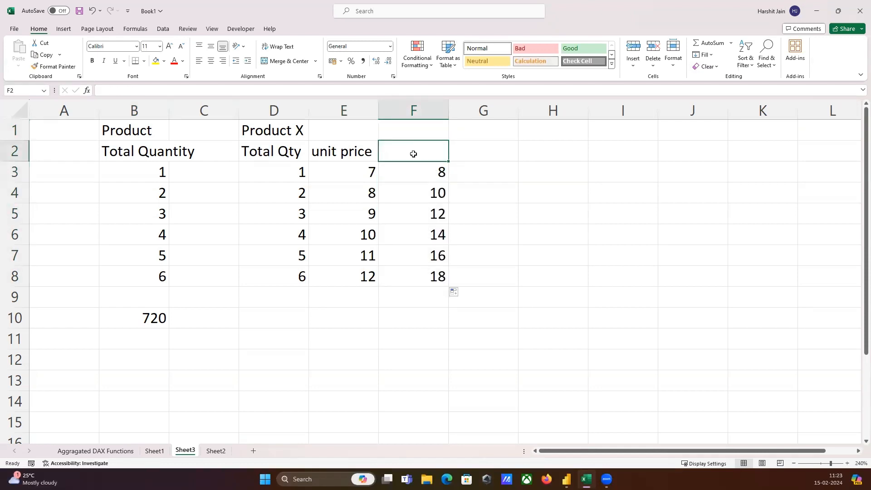
text(Total sale)
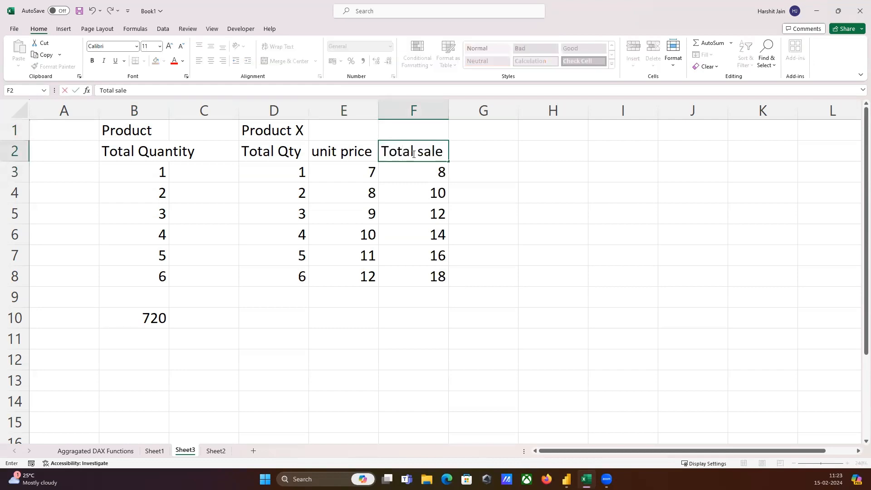
text(s)
key(Return)
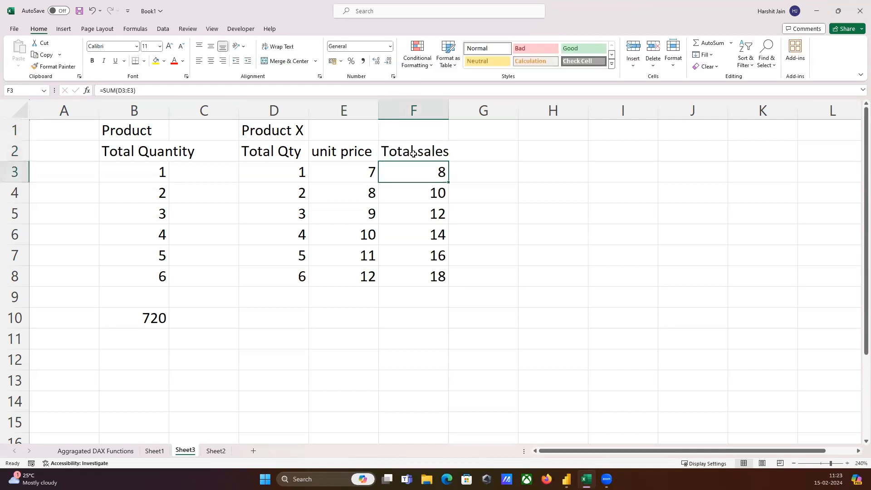
Step: Highlight the Total Qty and unit price columns in D2:E8 and the Total sales values in F3:F8 to compare them
drag(274, 155, 340, 277)
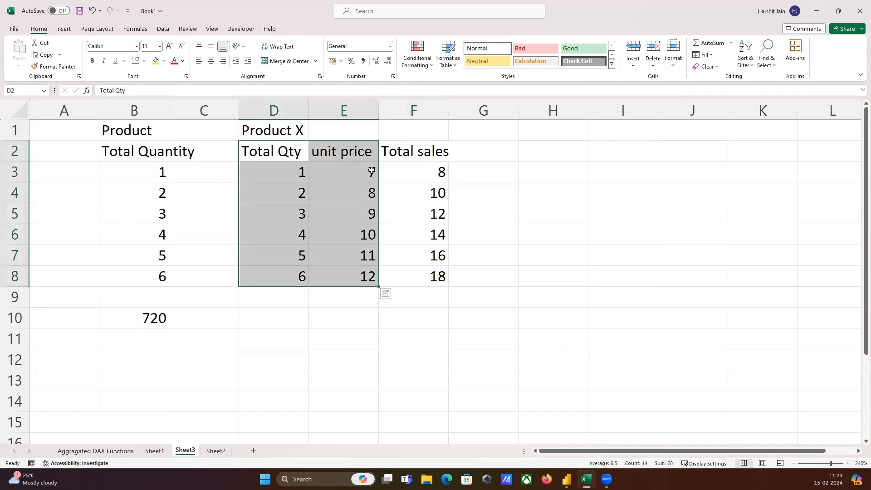
click(411, 148)
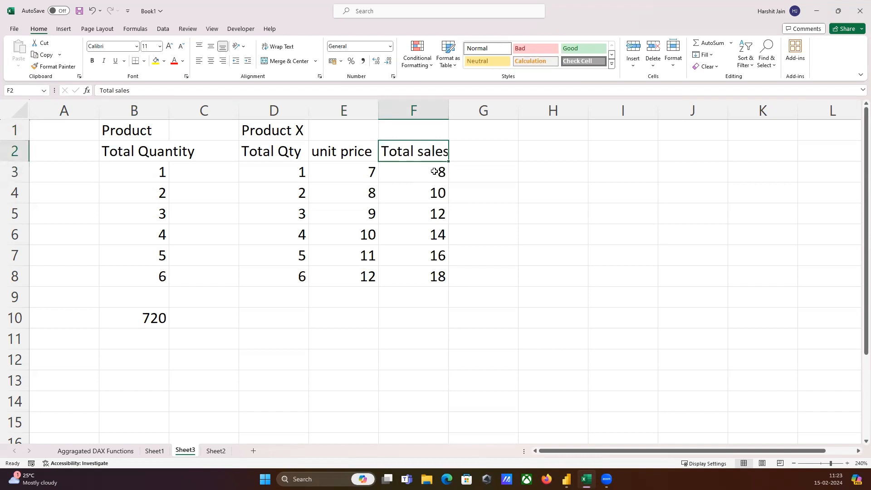
drag(434, 171, 408, 275)
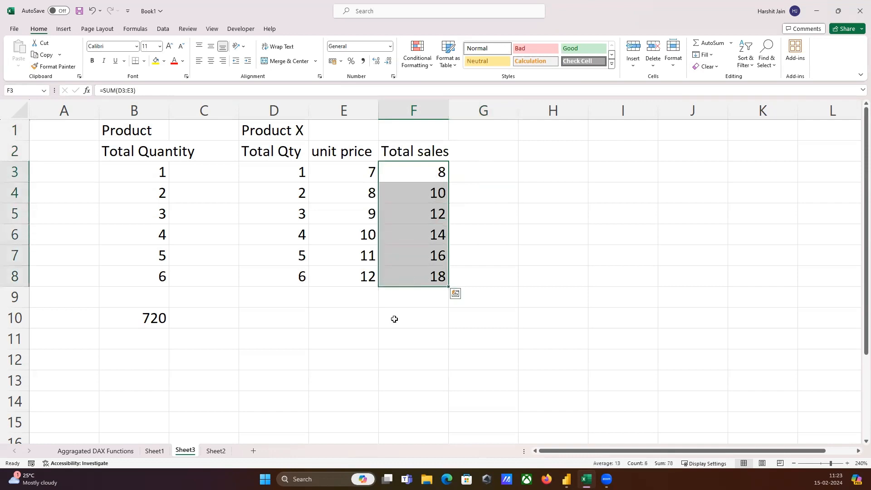